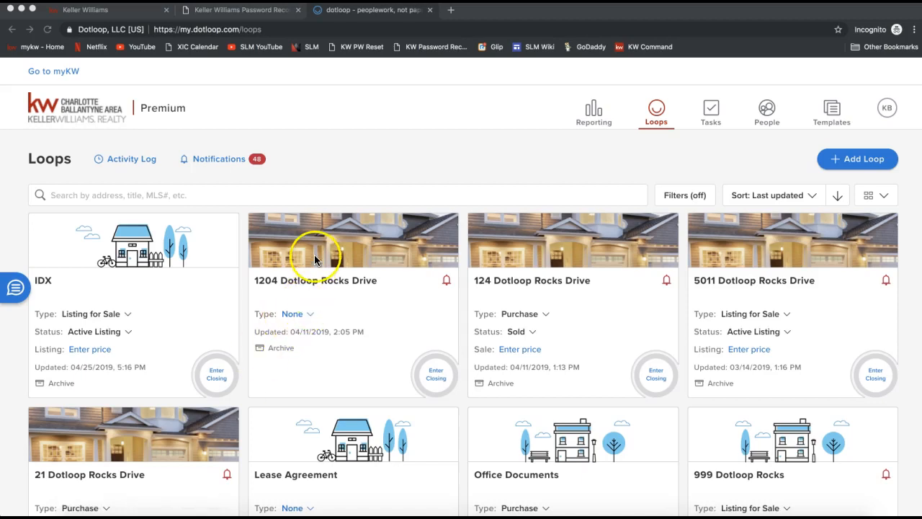
Open the 1204 Dotloop Rocks Drive loop and start adding a document to its Listing Folder.
{"action": "left_click", "coordinate": [363, 176]}
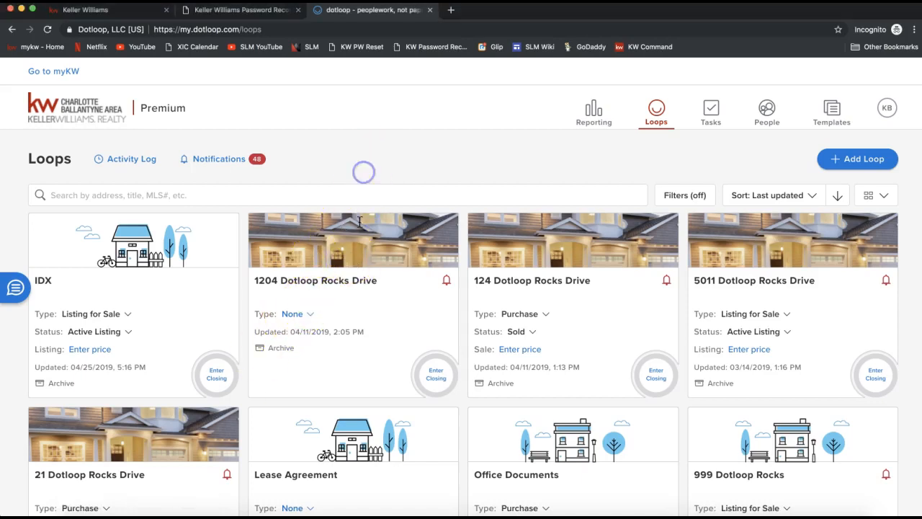
{"action": "left_click", "coordinate": [346, 265]}
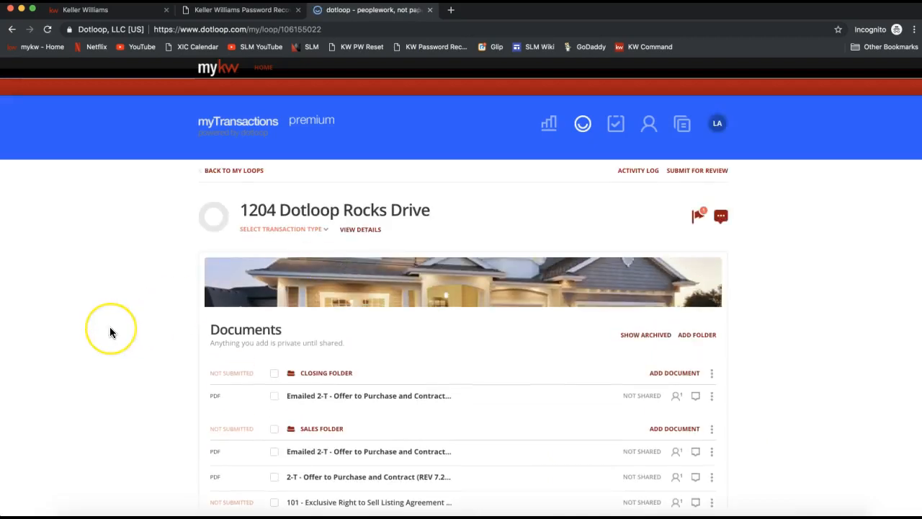
{"action": "scroll", "coordinate": [109, 332], "scroll_direction": "down", "scroll_amount": 2}
{"action": "scroll", "coordinate": [109, 332], "scroll_direction": "down", "scroll_amount": 1}
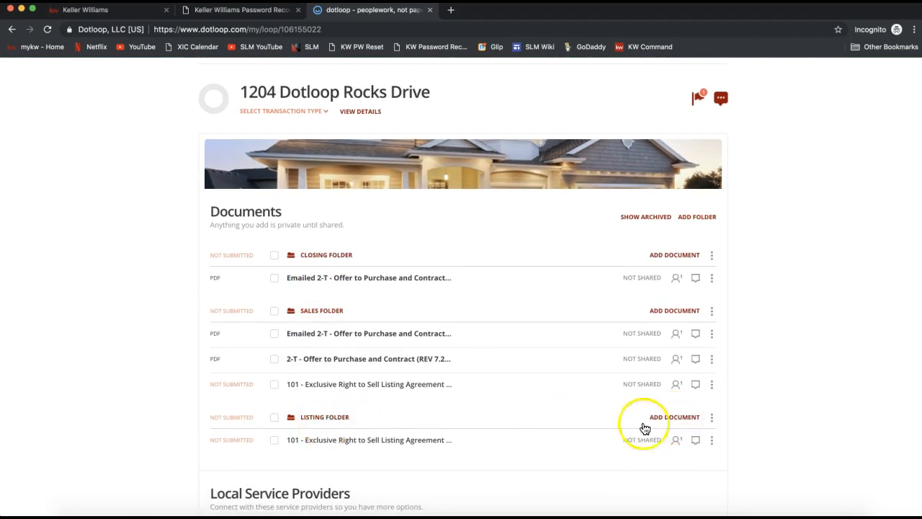
{"action": "scroll", "coordinate": [671, 423], "scroll_direction": "down", "scroll_amount": 1}
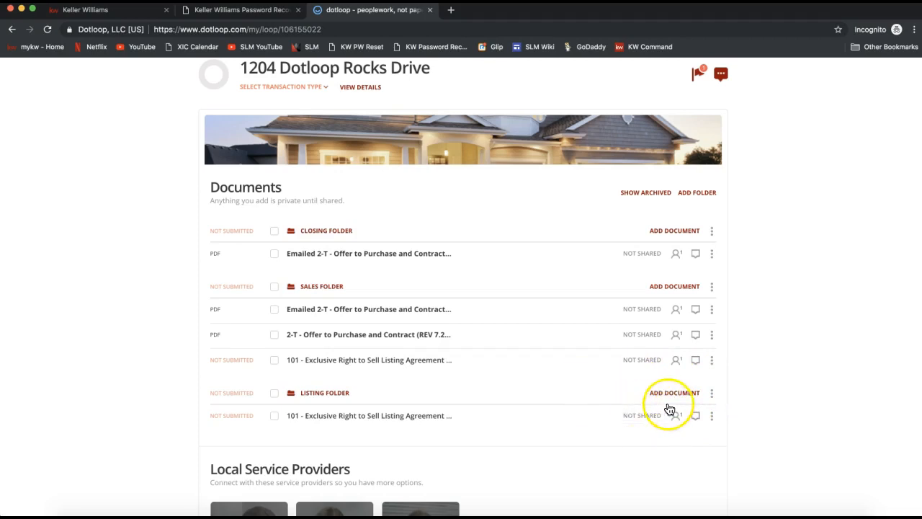
{"action": "left_click", "coordinate": [676, 397]}
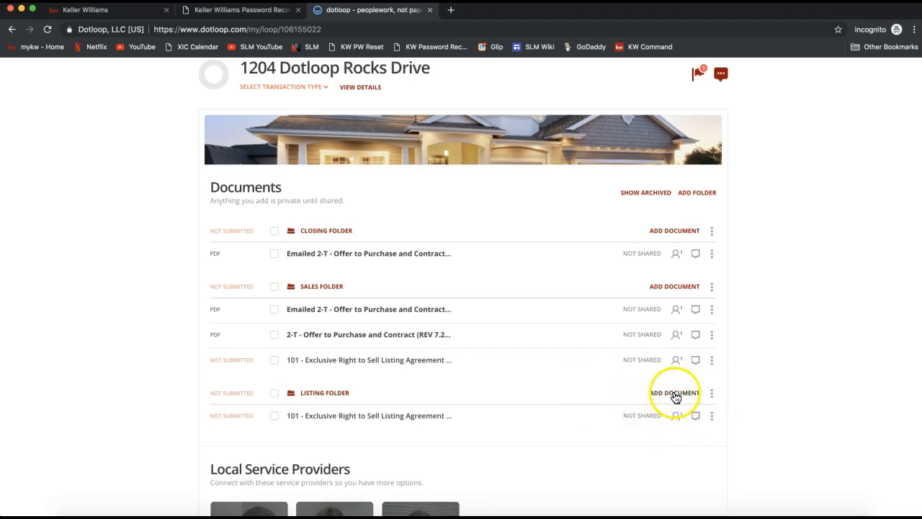
{"action": "scroll", "coordinate": [769, 376], "scroll_direction": "down", "scroll_amount": 3}
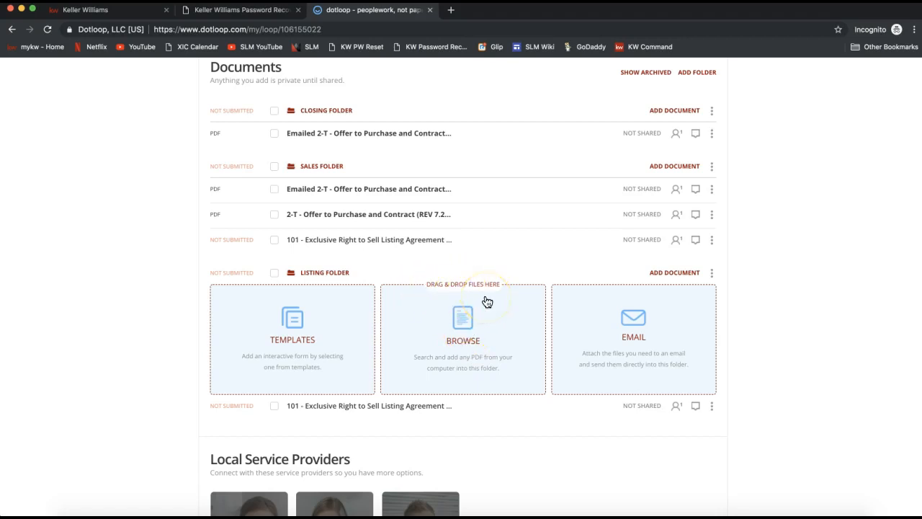
Upload "2-T - Offer to Purchase and Contract (REV 7.2017) (c. 7.2017).pdf" from the Desktop into the Listing Folder.
{"action": "left_click", "coordinate": [475, 348]}
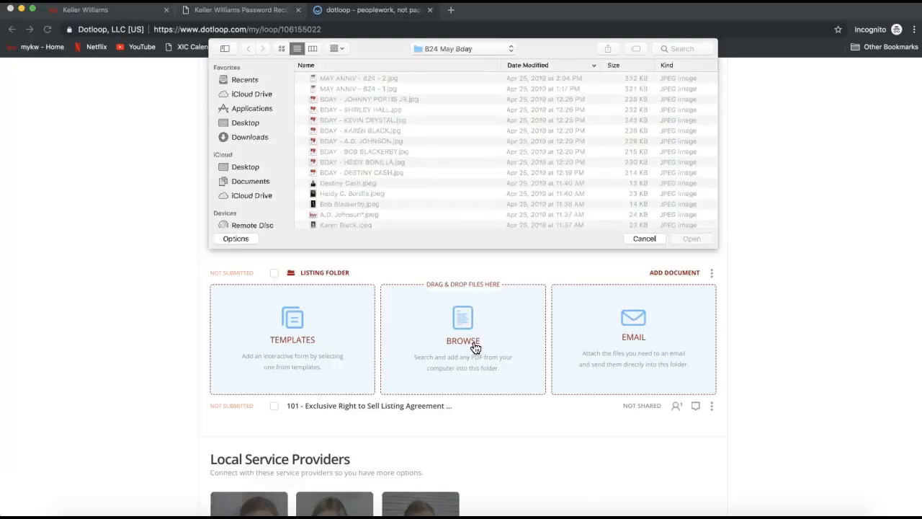
{"action": "left_click", "coordinate": [242, 122]}
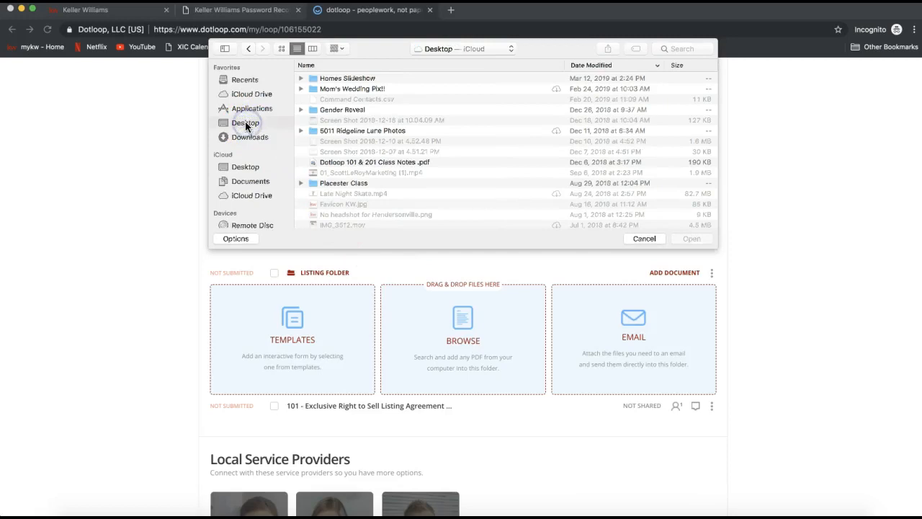
{"action": "scroll", "coordinate": [387, 151], "scroll_direction": "down", "scroll_amount": 5}
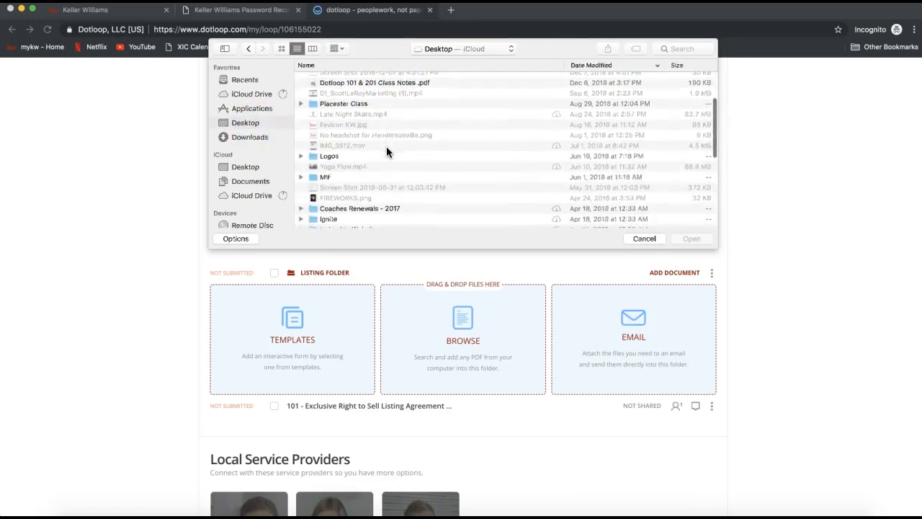
{"action": "scroll", "coordinate": [386, 146], "scroll_direction": "down", "scroll_amount": 3}
{"action": "left_click", "coordinate": [350, 161]}
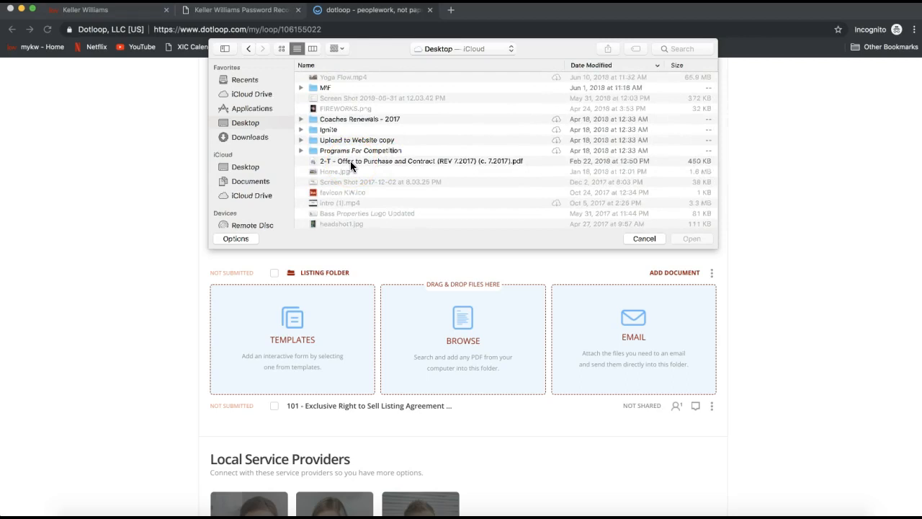
{"action": "double_click", "coordinate": [350, 161]}
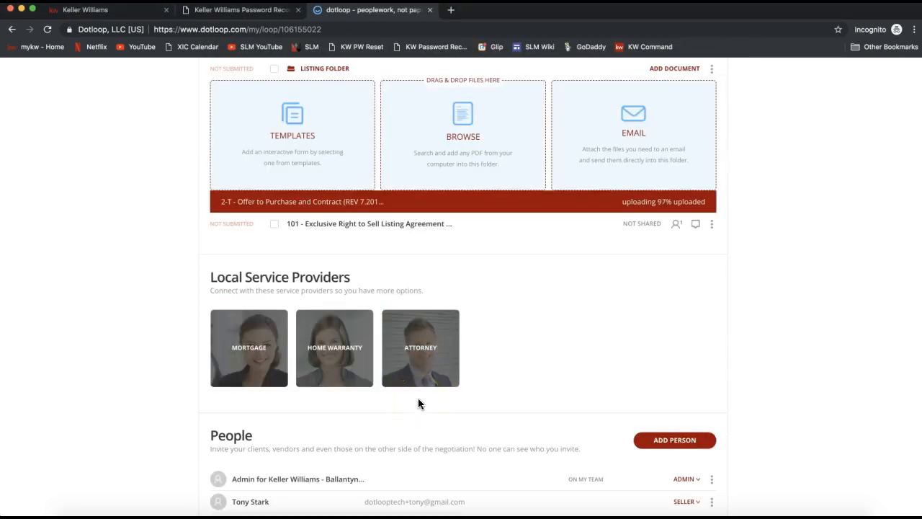
Open the uploaded 2-T Offer to Purchase and Contract from the Listing Folder for editing.
{"action": "left_click", "coordinate": [790, 276]}
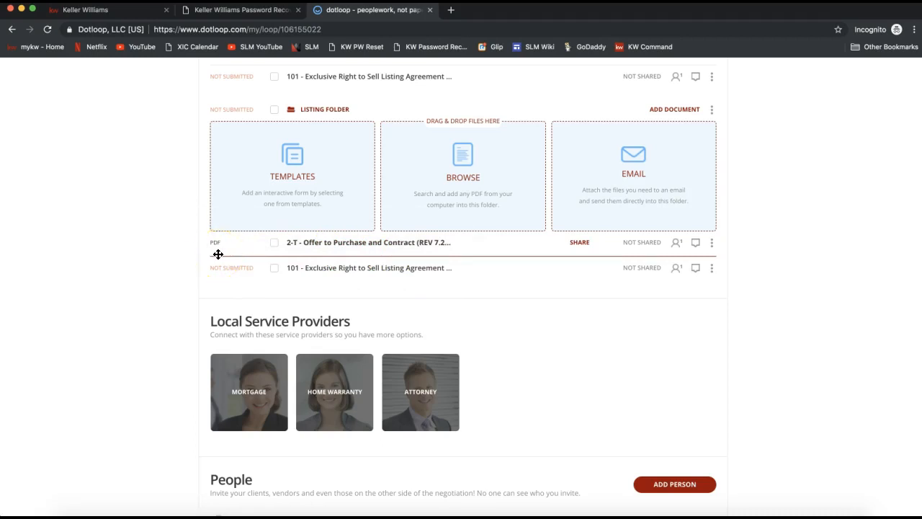
{"action": "left_click", "coordinate": [375, 245]}
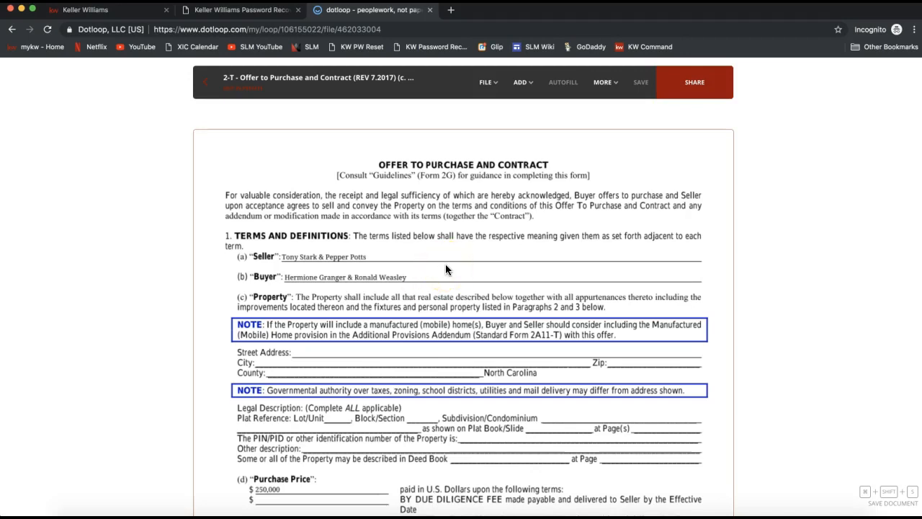
{"action": "left_click", "coordinate": [523, 84]}
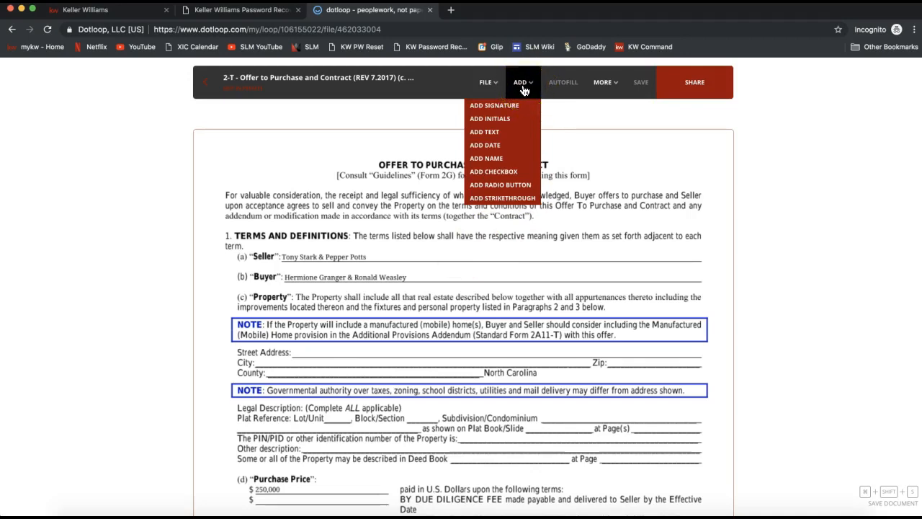
{"action": "left_click", "coordinate": [524, 105]}
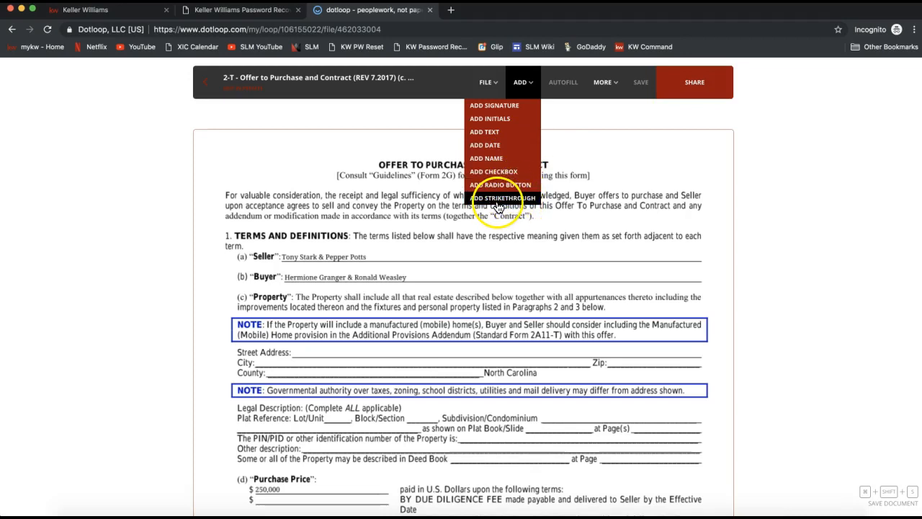
{"action": "mouse_move", "coordinate": [521, 83]}
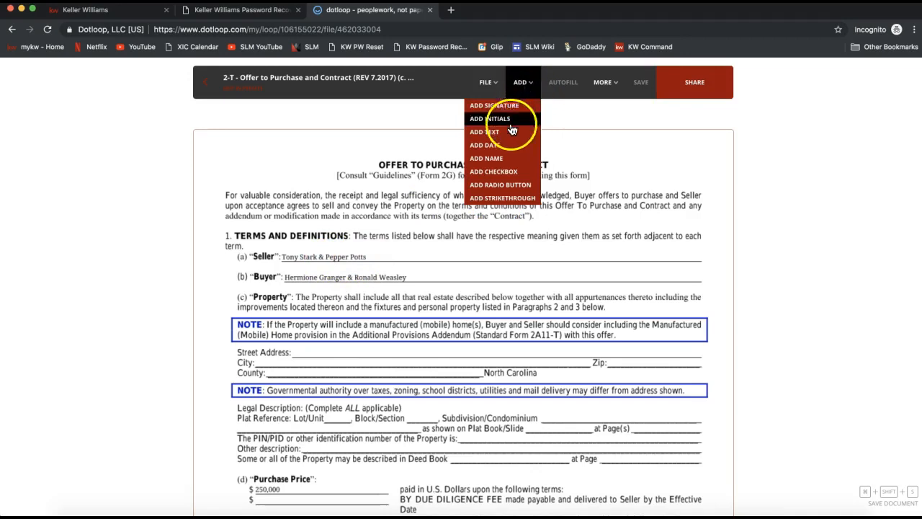
{"action": "left_click", "coordinate": [506, 133]}
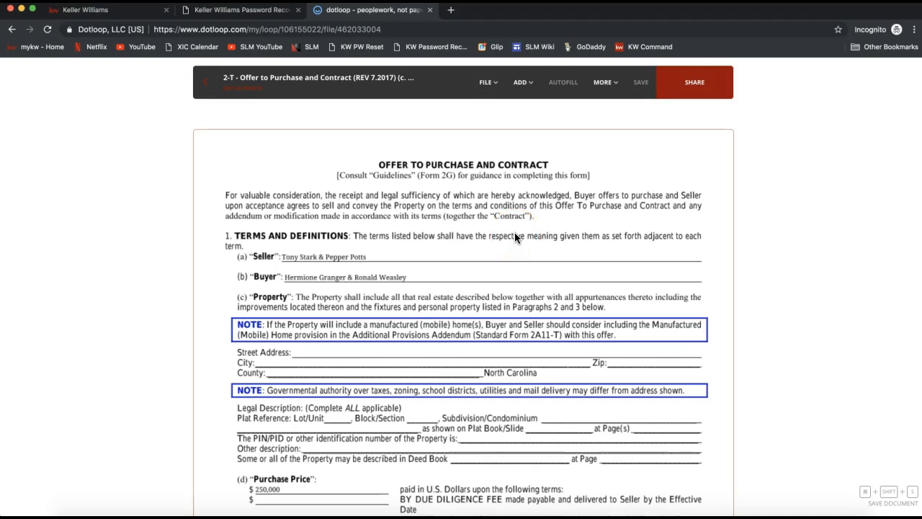
Place an initials field on the first Seller's initials box at the foot of page 1.
{"action": "scroll", "coordinate": [515, 238], "scroll_direction": "down", "scroll_amount": 3}
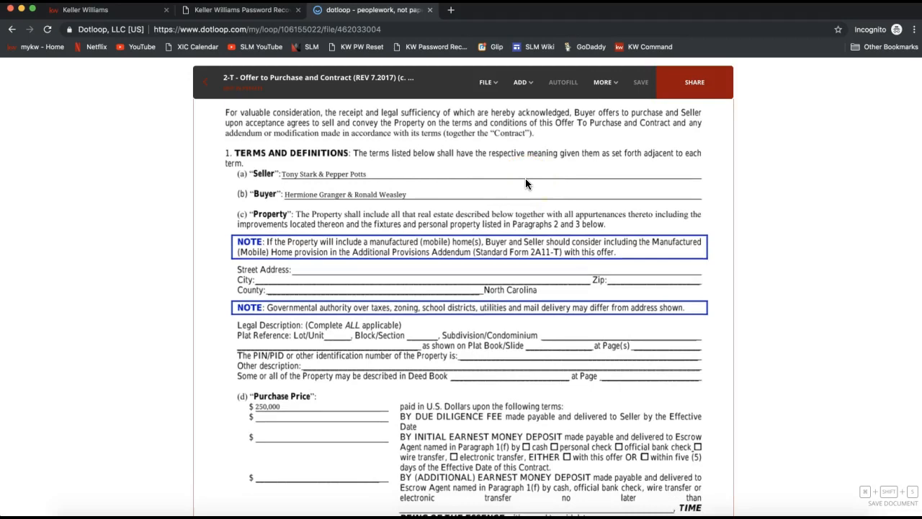
{"action": "scroll", "coordinate": [525, 184], "scroll_direction": "down", "scroll_amount": 7}
{"action": "scroll", "coordinate": [525, 184], "scroll_direction": "down", "scroll_amount": 2}
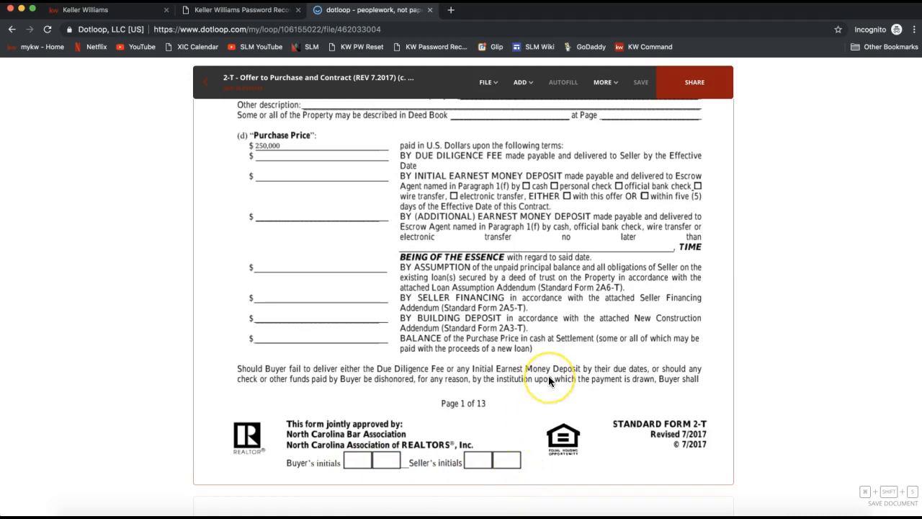
{"action": "scroll", "coordinate": [551, 302], "scroll_direction": "down", "scroll_amount": 1}
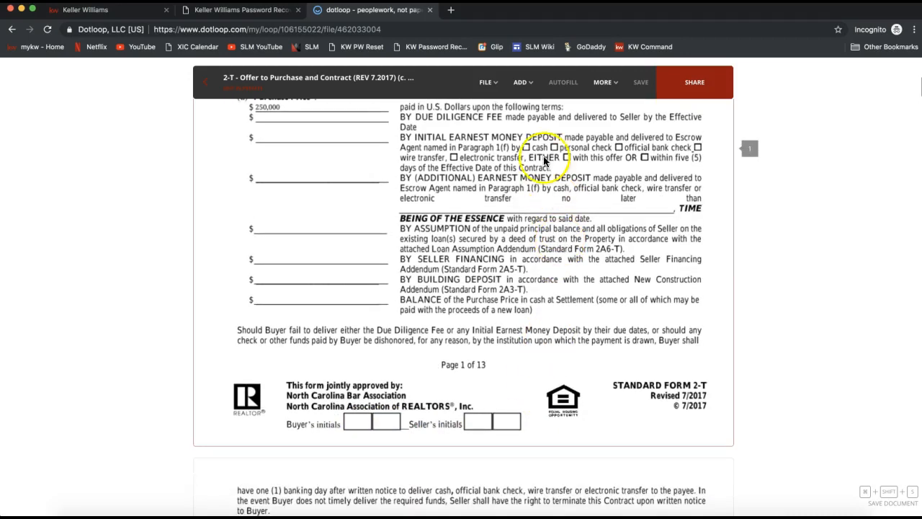
{"action": "left_click", "coordinate": [522, 83]}
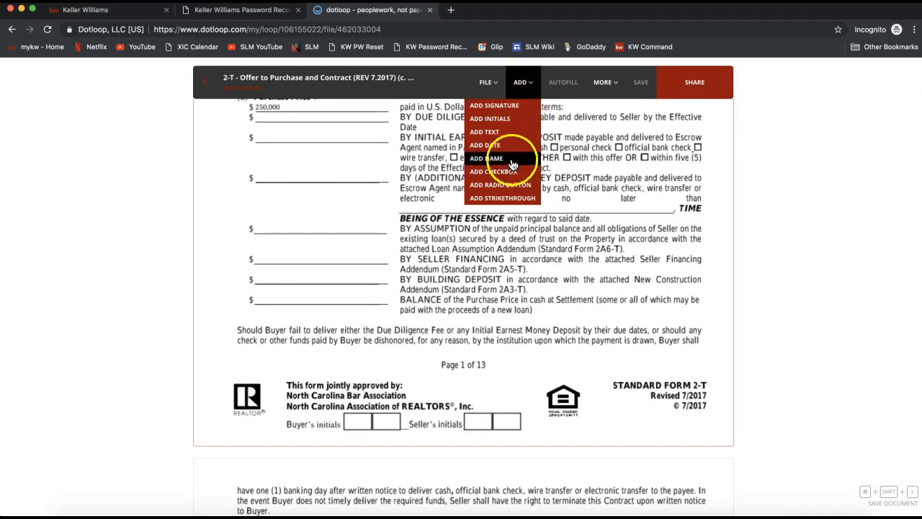
{"action": "left_click", "coordinate": [497, 120]}
{"action": "left_click", "coordinate": [502, 210]}
{"action": "left_click_drag", "start_coordinate": [502, 210], "coordinate": [479, 437]}
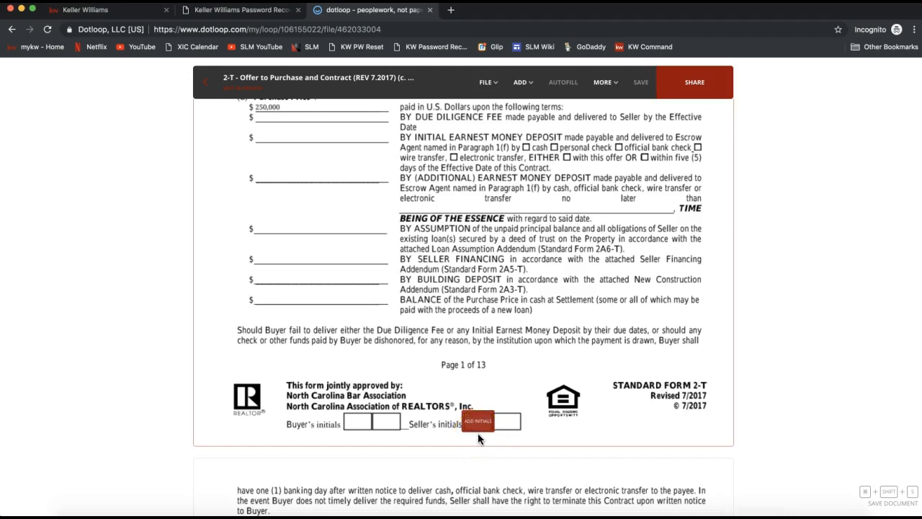
{"action": "mouse_move", "coordinate": [478, 435]}
{"action": "left_mouse_down"}
{"action": "mouse_move", "coordinate": [491, 395]}
{"action": "mouse_move", "coordinate": [478, 425]}
{"action": "left_mouse_up"}
{"action": "left_click", "coordinate": [477, 432]}
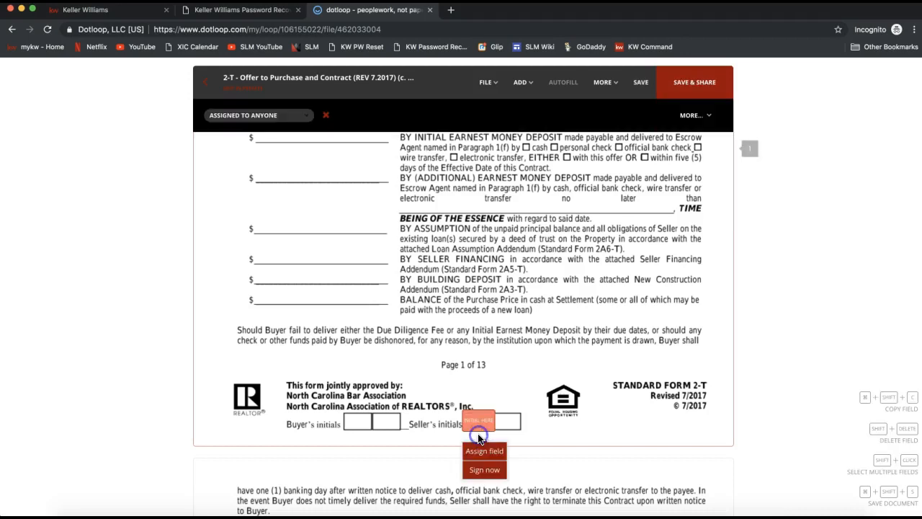
Assign the initials field in the first Seller's initials box on page 1 to the loop's seller.
{"action": "left_click", "coordinate": [484, 425]}
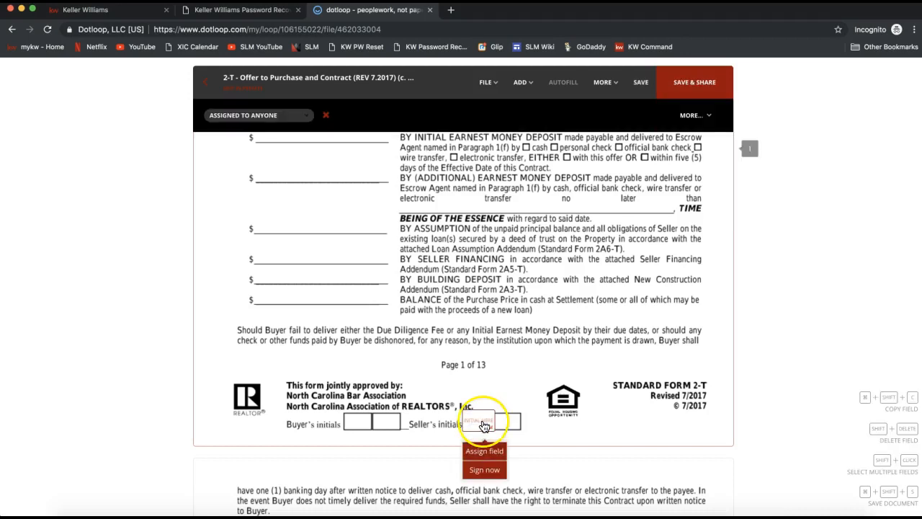
{"action": "left_click", "coordinate": [479, 426]}
{"action": "left_click", "coordinate": [494, 431]}
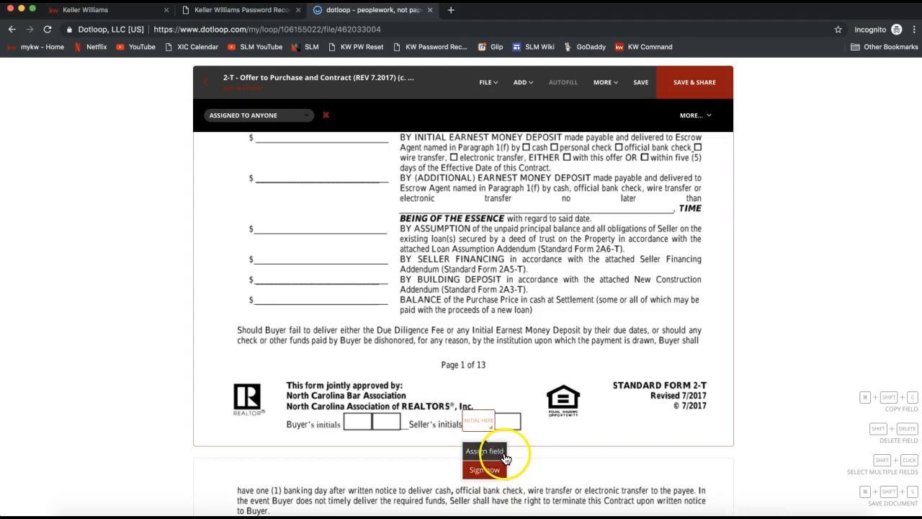
{"action": "left_click", "coordinate": [541, 443]}
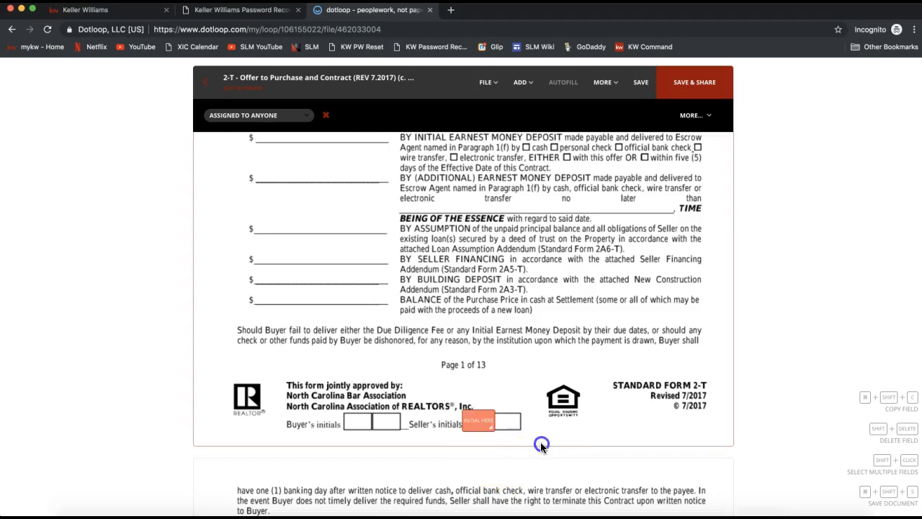
{"action": "left_click", "coordinate": [484, 429]}
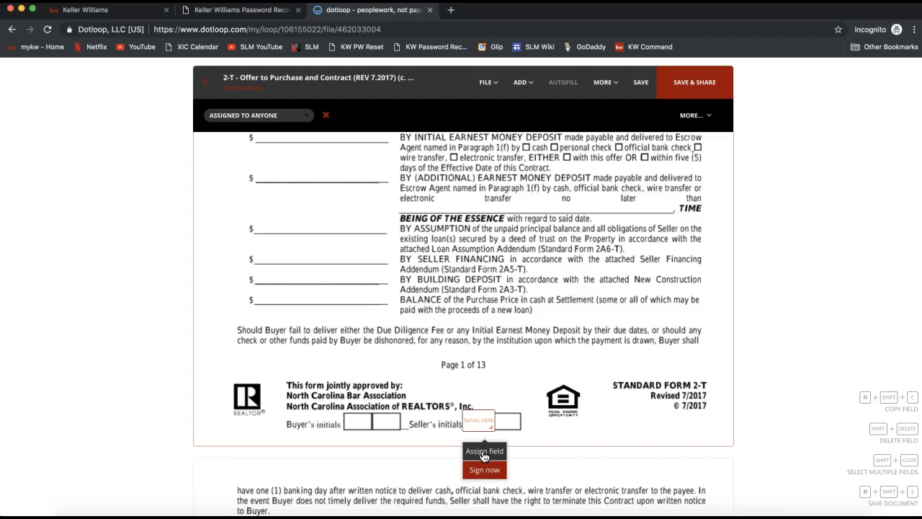
{"action": "left_click", "coordinate": [484, 456]}
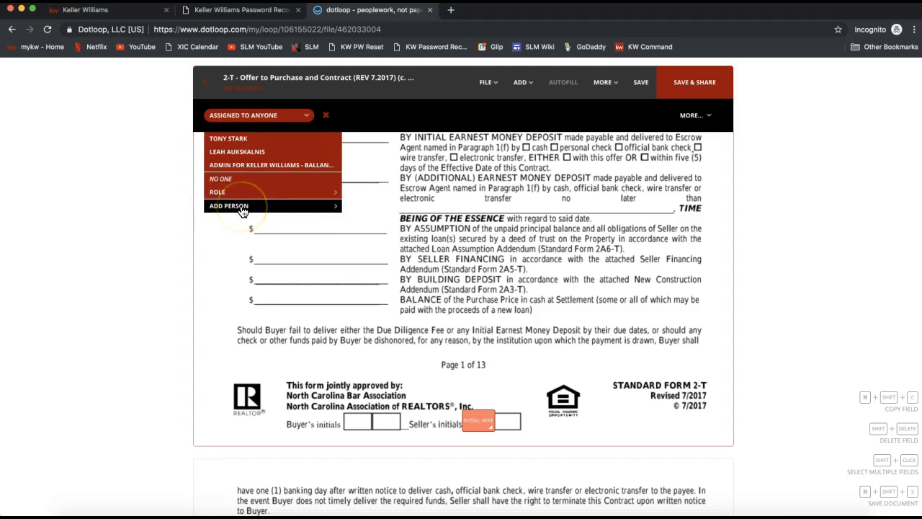
{"action": "left_click", "coordinate": [233, 142]}
{"action": "left_click", "coordinate": [508, 458]}
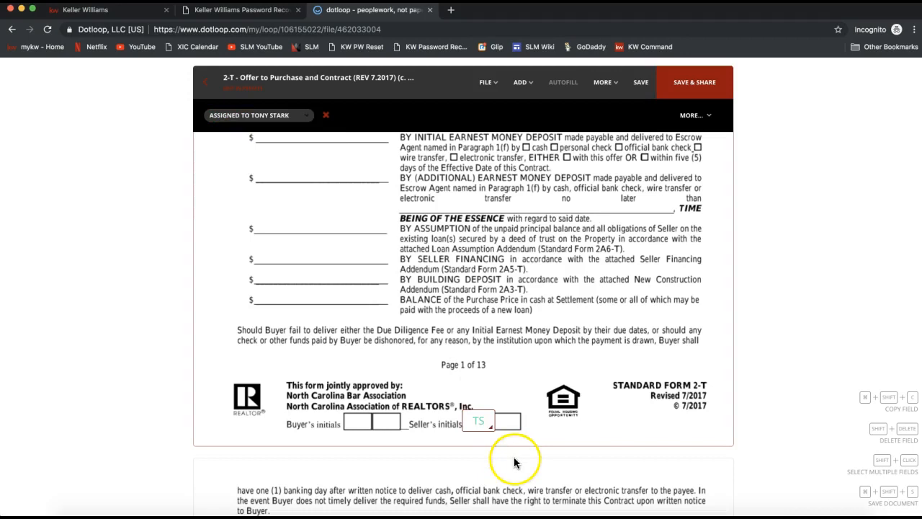
{"action": "left_click", "coordinate": [475, 429]}
{"action": "left_click", "coordinate": [500, 403]}
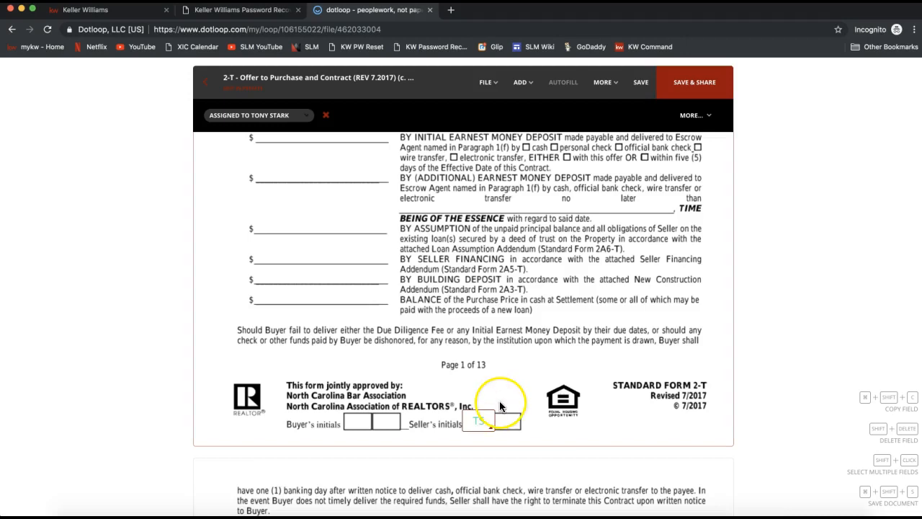
Place another initials field on the first Seller's Initials box at the foot of page 2.
{"action": "left_click", "coordinate": [522, 82]}
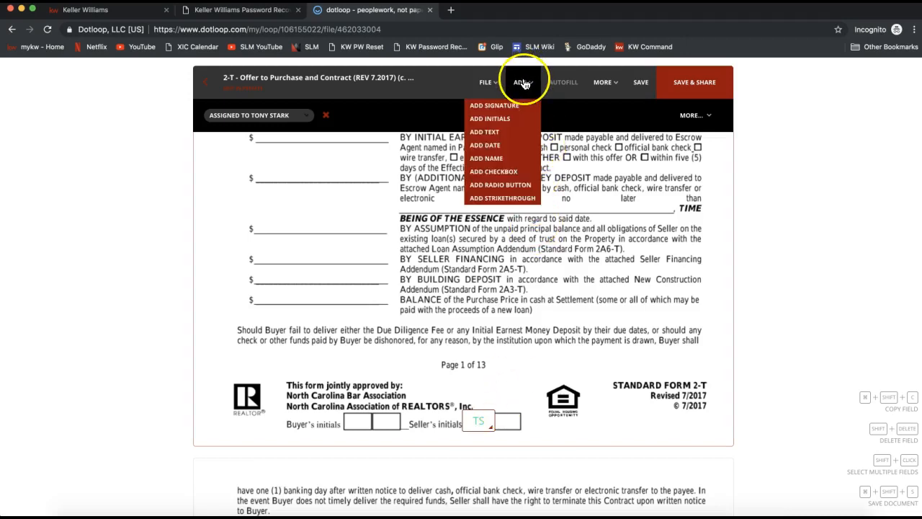
{"action": "left_click", "coordinate": [514, 120]}
{"action": "left_click", "coordinate": [522, 432]}
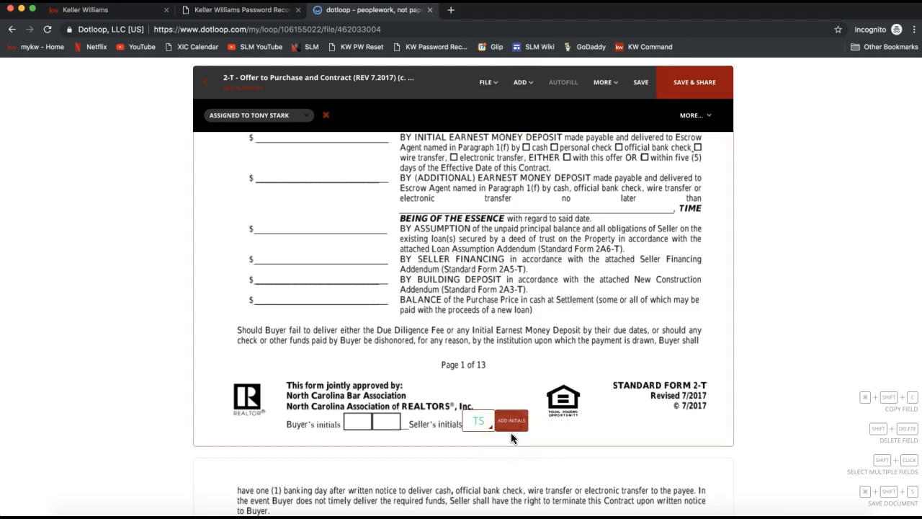
{"action": "left_click_drag", "start_coordinate": [511, 437], "coordinate": [485, 403]}
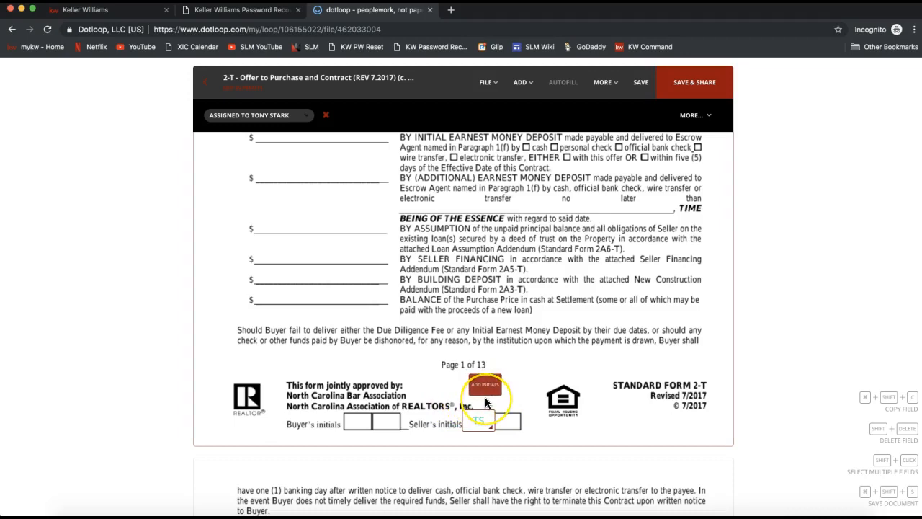
{"action": "scroll", "coordinate": [485, 403], "scroll_direction": "down", "scroll_amount": 10}
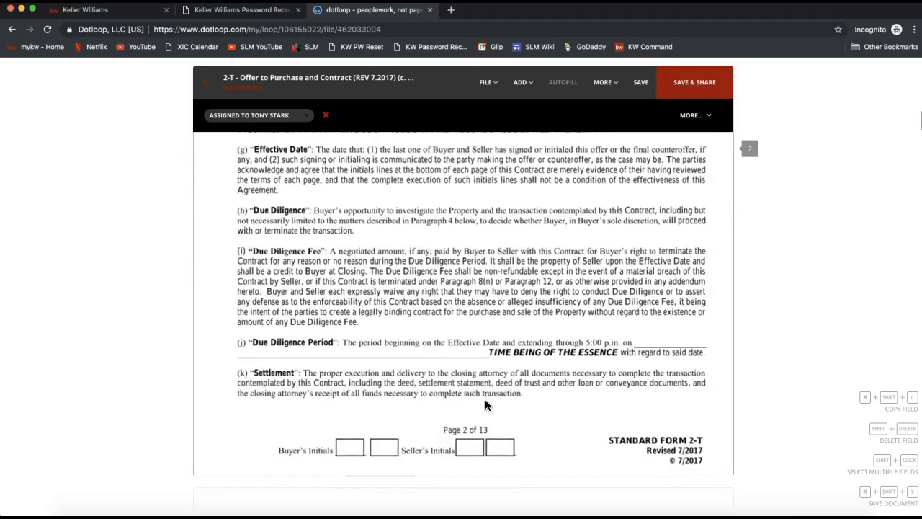
{"action": "left_click_drag", "start_coordinate": [468, 466], "coordinate": [469, 461]}
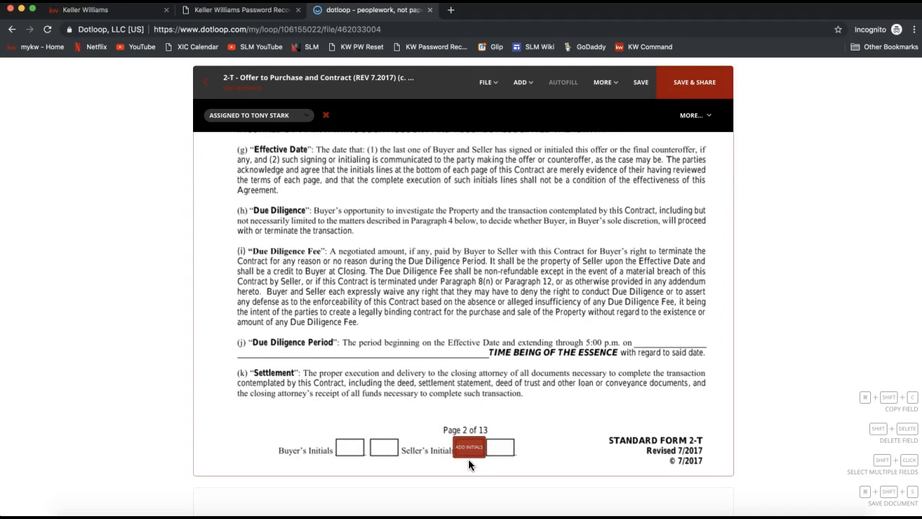
{"action": "left_click_drag", "start_coordinate": [468, 459], "coordinate": [476, 417]}
{"action": "left_click_drag", "start_coordinate": [476, 423], "coordinate": [470, 462]}
{"action": "left_click", "coordinate": [470, 463]}
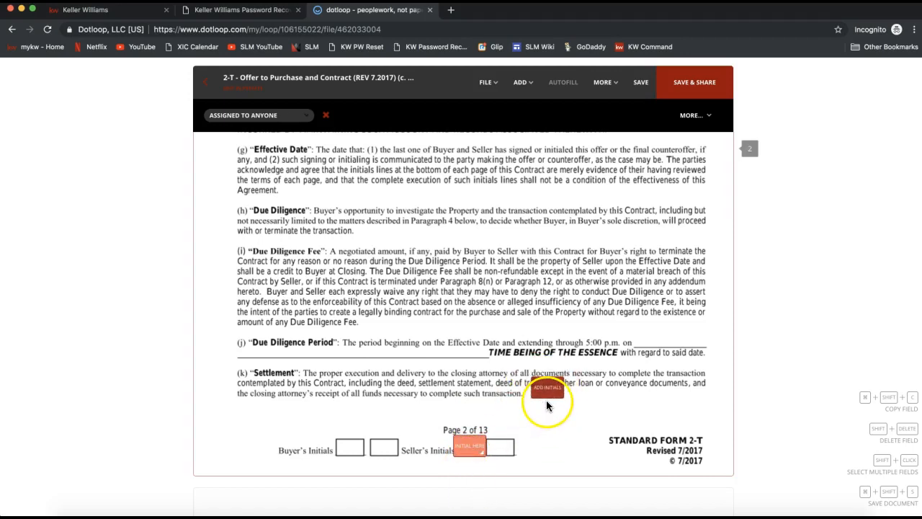
Place initials fields on the first Seller's Initials boxes at the foot of pages 3 and 4.
{"action": "scroll", "coordinate": [545, 405], "scroll_direction": "down", "scroll_amount": 10}
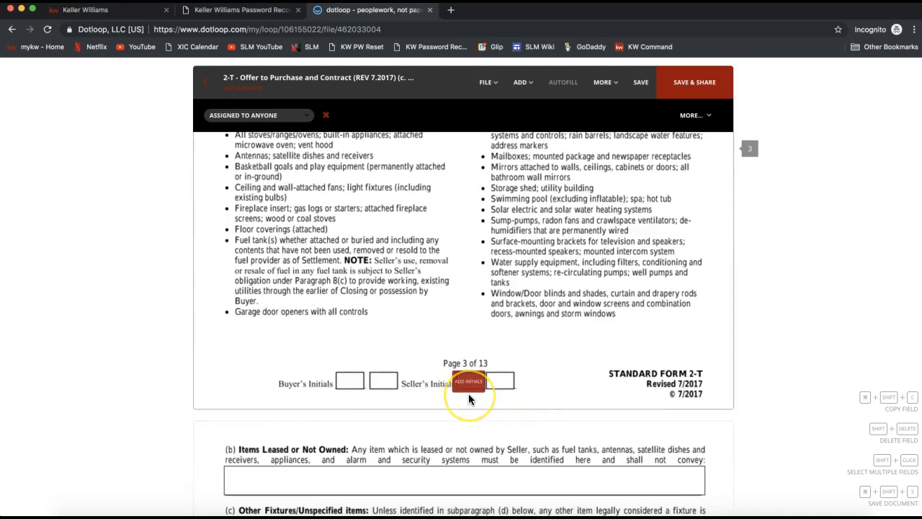
{"action": "left_click", "coordinate": [469, 394]}
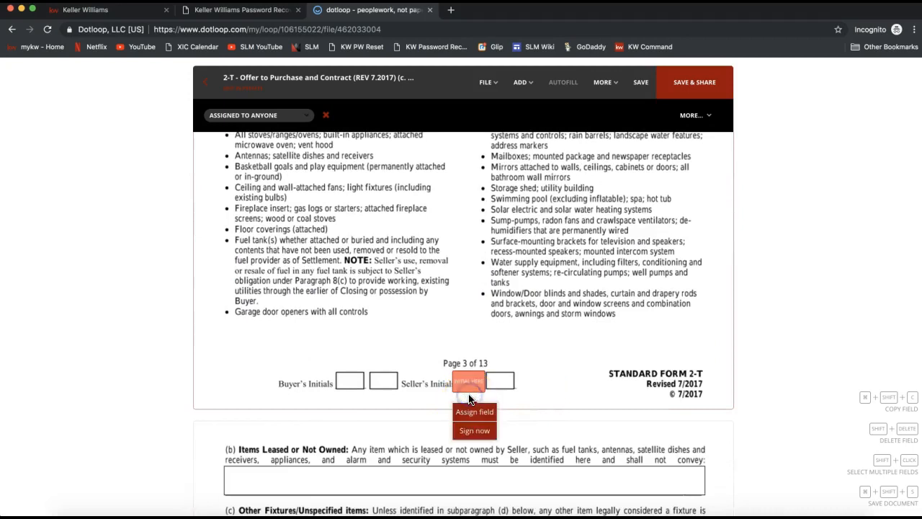
{"action": "scroll", "coordinate": [561, 371], "scroll_direction": "down", "scroll_amount": 10}
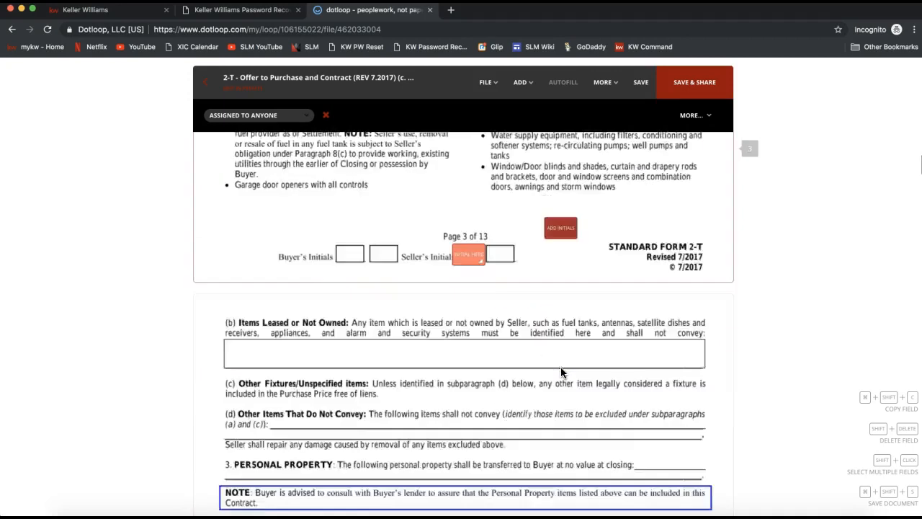
{"action": "scroll", "coordinate": [522, 450], "scroll_direction": "down", "scroll_amount": 2}
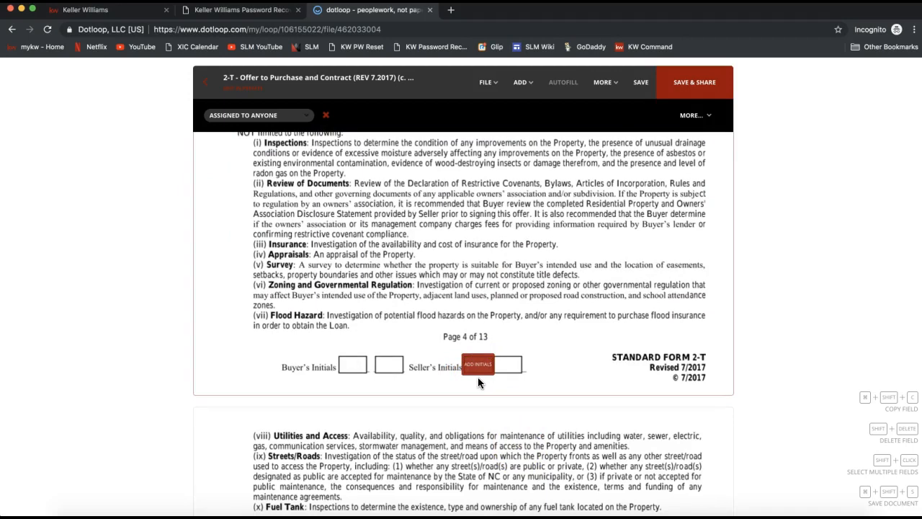
{"action": "left_click", "coordinate": [477, 378]}
{"action": "left_click", "coordinate": [520, 83]}
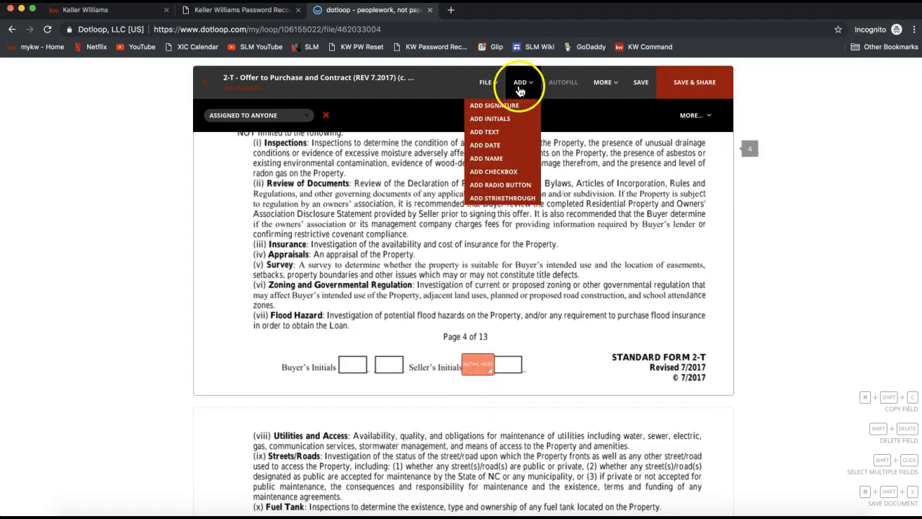
Assign the initials field in the first Seller's Initials box on page 2 to the loop's seller.
{"action": "scroll", "coordinate": [582, 325], "scroll_direction": "up", "scroll_amount": 10}
{"action": "scroll", "coordinate": [581, 324], "scroll_direction": "up", "scroll_amount": 10}
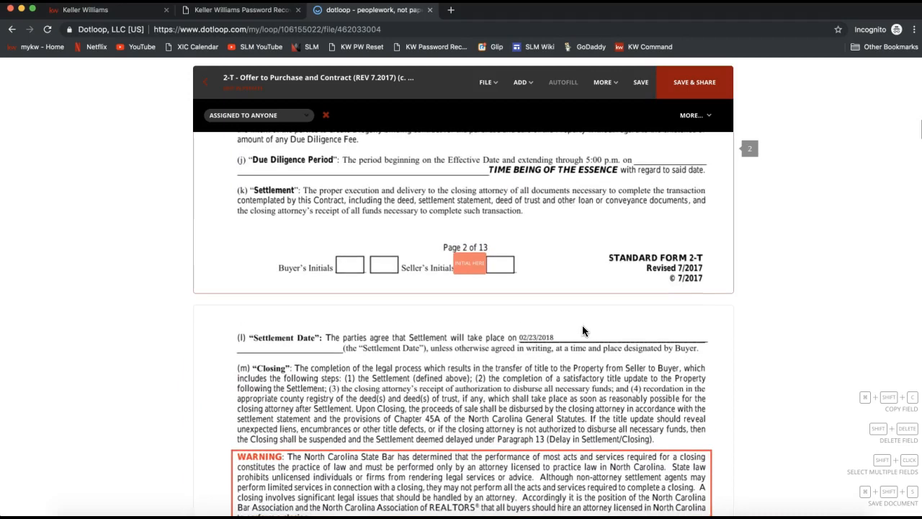
{"action": "left_click", "coordinate": [469, 271]}
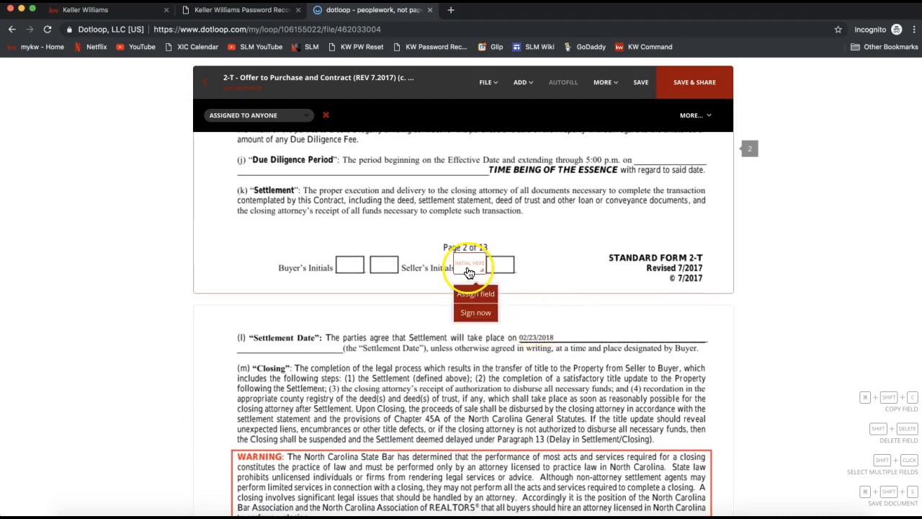
{"action": "left_click", "coordinate": [470, 295]}
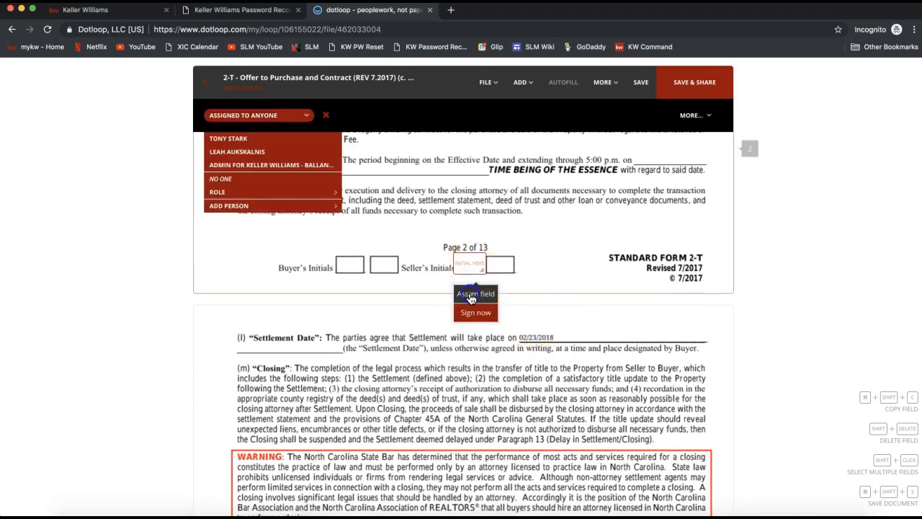
{"action": "left_click", "coordinate": [241, 144]}
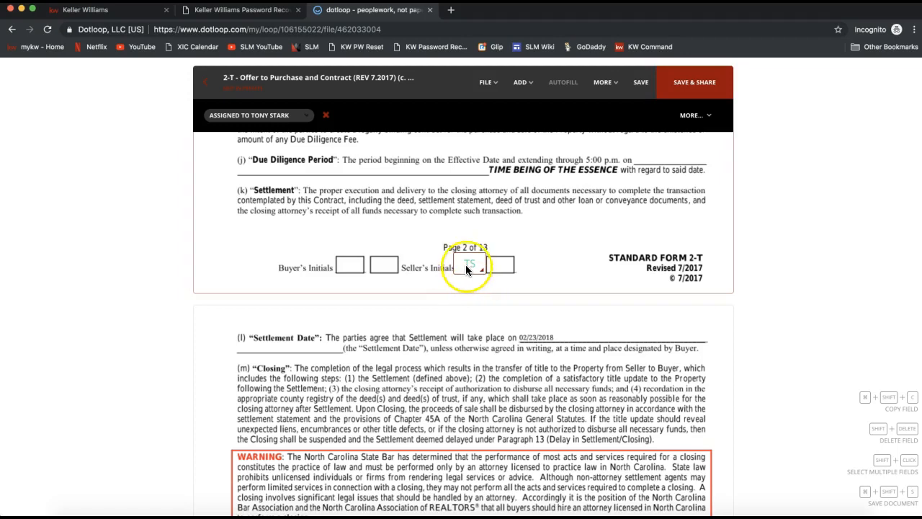
Assign the initials field in the first Seller's Initials box on page 3 to the loop's seller.
{"action": "scroll", "coordinate": [466, 302], "scroll_direction": "down", "scroll_amount": 4}
{"action": "scroll", "coordinate": [467, 308], "scroll_direction": "down", "scroll_amount": 6}
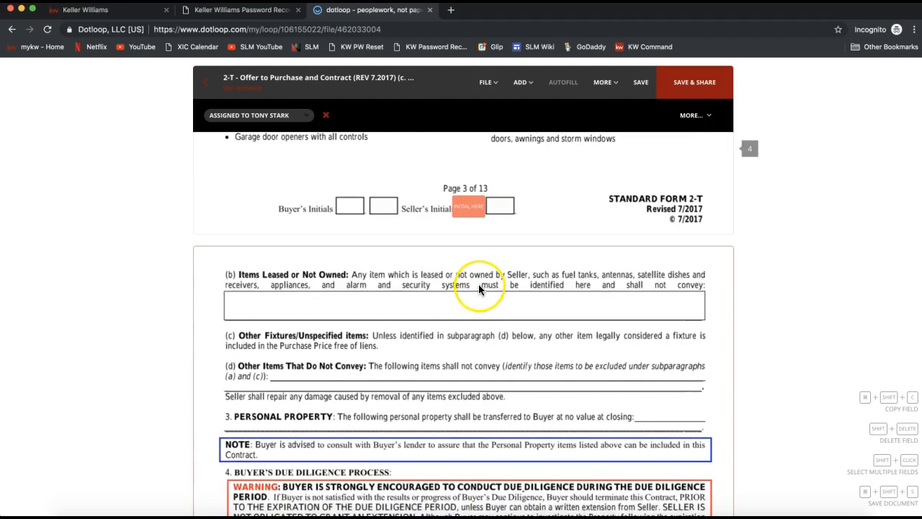
{"action": "left_click", "coordinate": [473, 211]}
{"action": "left_click", "coordinate": [471, 240]}
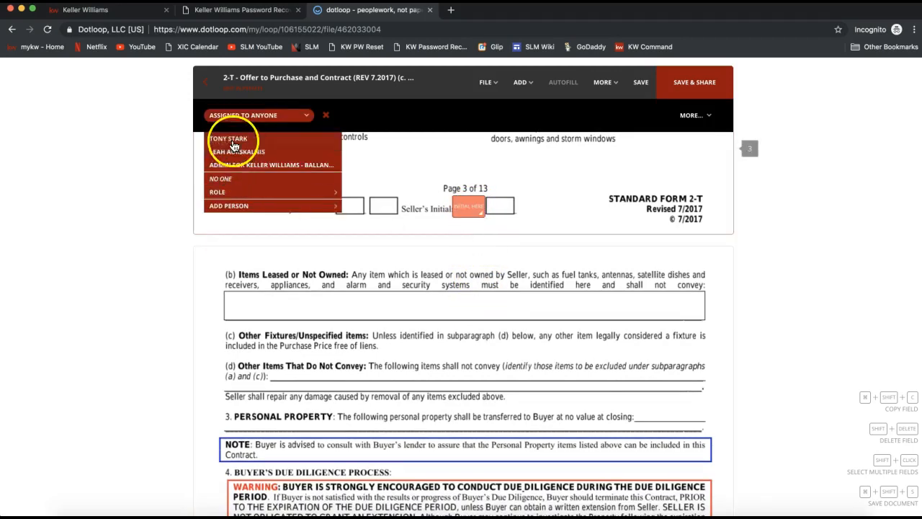
{"action": "left_click", "coordinate": [230, 139]}
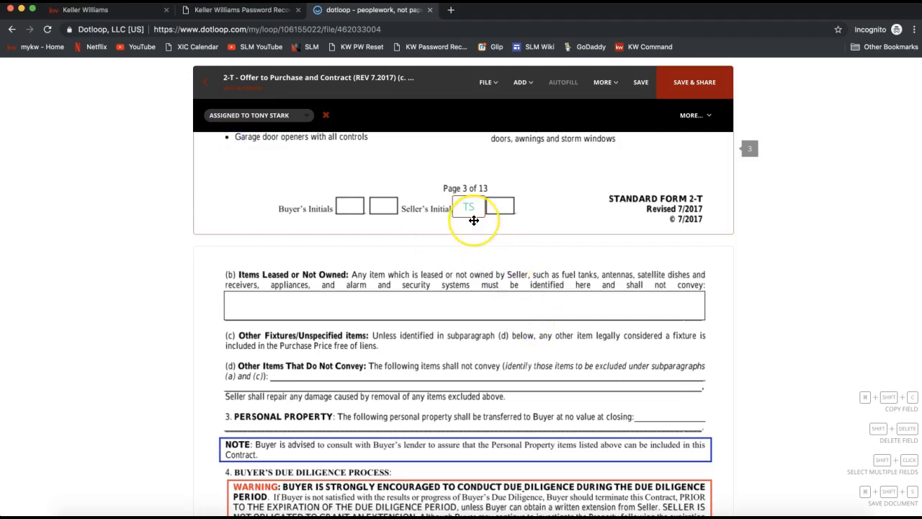
Assign the initials field in the first Seller's Initials box on page 4 to the loop's seller.
{"action": "scroll", "coordinate": [474, 220], "scroll_direction": "down", "scroll_amount": 10}
{"action": "scroll", "coordinate": [469, 205], "scroll_direction": "up", "scroll_amount": 1}
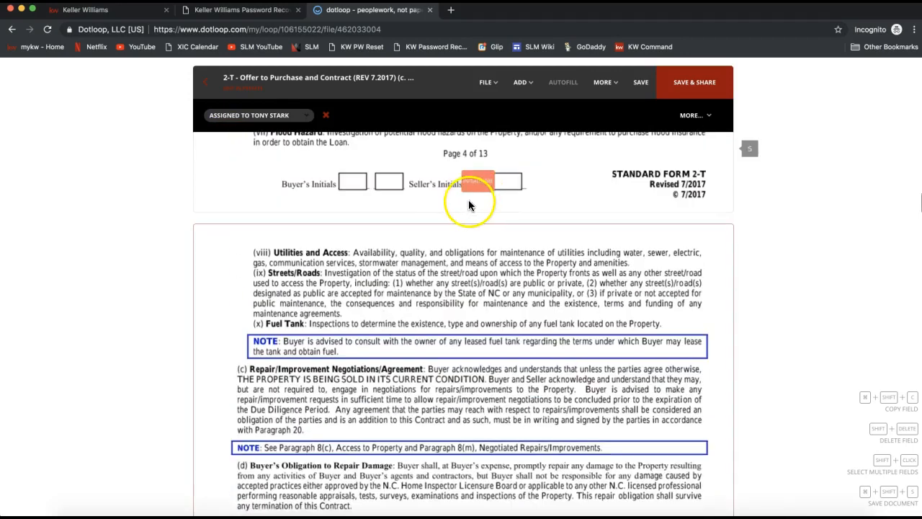
{"action": "left_click", "coordinate": [479, 187]}
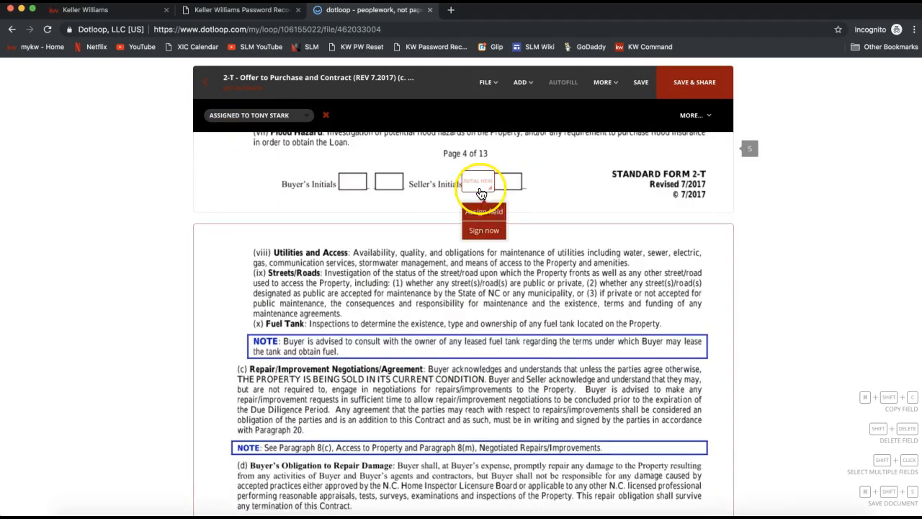
{"action": "left_click", "coordinate": [481, 213]}
{"action": "left_click", "coordinate": [252, 139]}
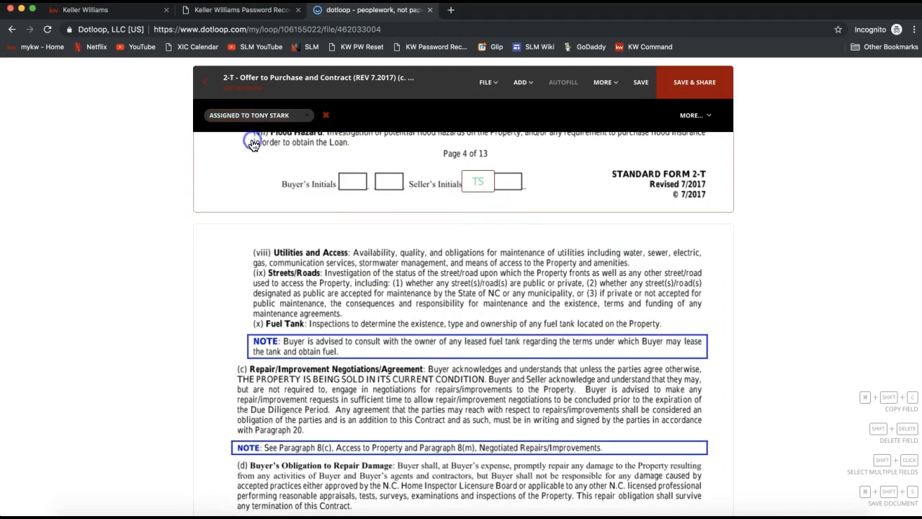
Place a signature field on the first Seller signature box on page 11.
{"action": "scroll", "coordinate": [518, 265], "scroll_direction": "up", "scroll_amount": 2}
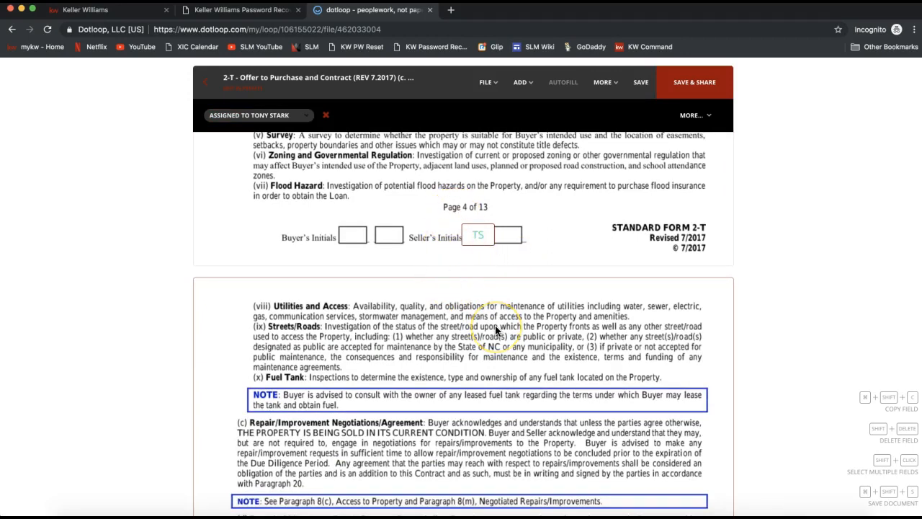
{"action": "scroll", "coordinate": [495, 324], "scroll_direction": "down", "scroll_amount": 15}
{"action": "scroll", "coordinate": [495, 328], "scroll_direction": "down", "scroll_amount": 20}
{"action": "scroll", "coordinate": [495, 330], "scroll_direction": "down", "scroll_amount": 20}
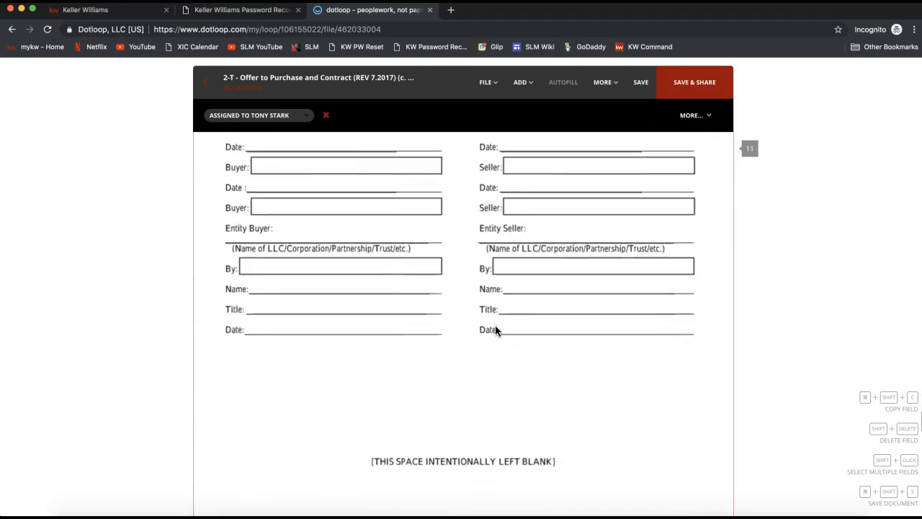
{"action": "scroll", "coordinate": [494, 329], "scroll_direction": "up", "scroll_amount": 3}
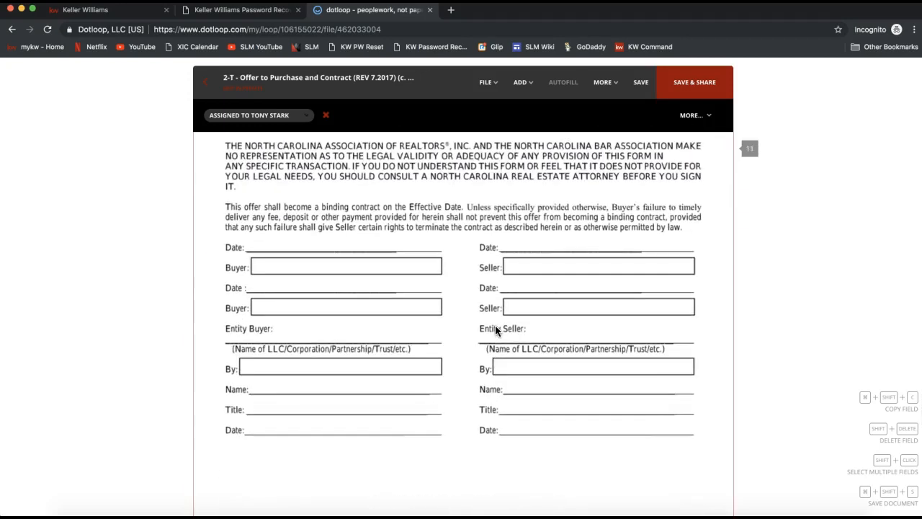
{"action": "left_click", "coordinate": [521, 82]}
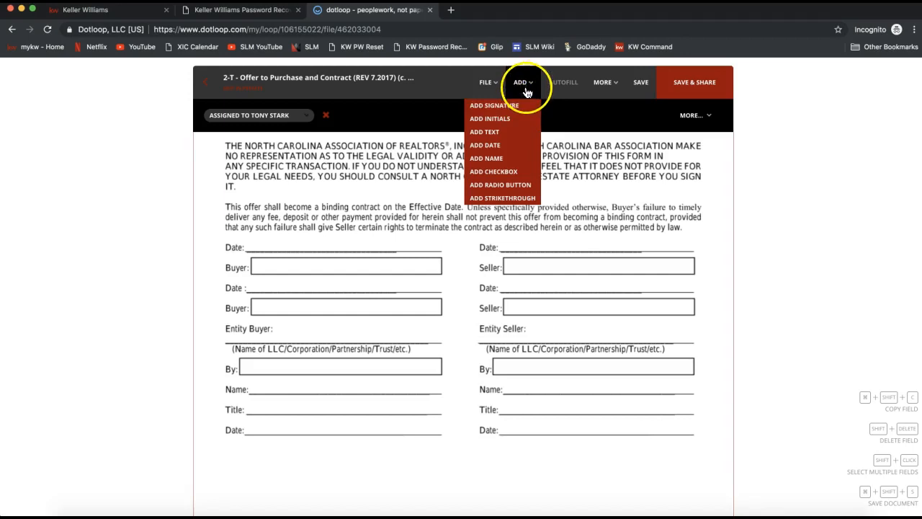
{"action": "left_click", "coordinate": [524, 108]}
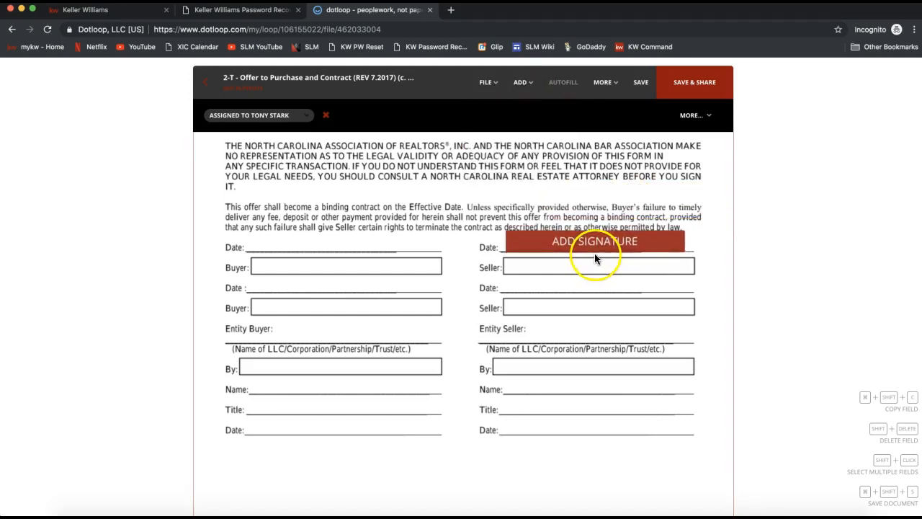
{"action": "left_click_drag", "start_coordinate": [591, 253], "coordinate": [591, 277]}
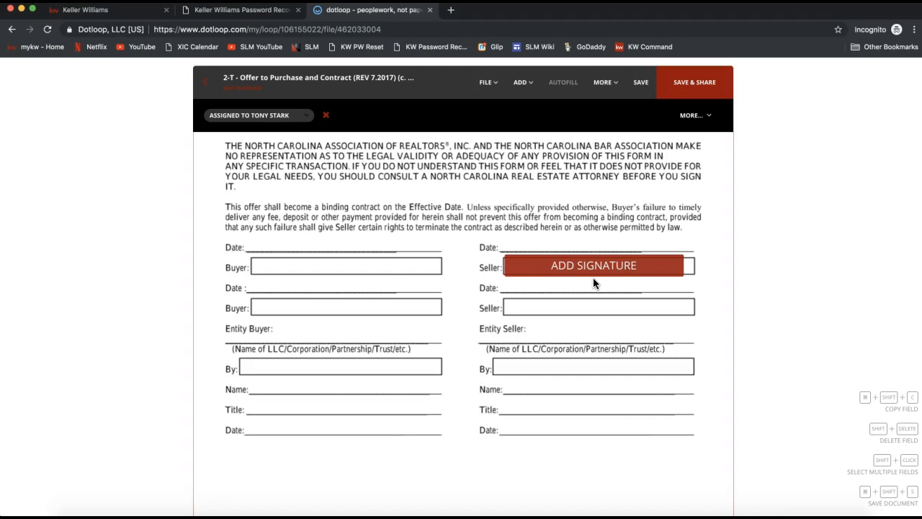
{"action": "left_click", "coordinate": [594, 281]}
{"action": "left_click", "coordinate": [607, 202]}
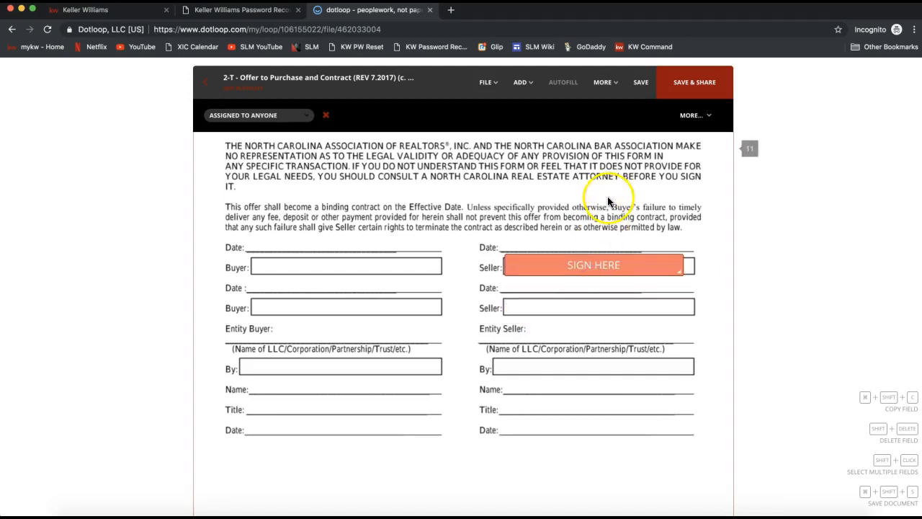
Assign the signature field in the first Seller box on page 11 to the loop's seller.
{"action": "left_click", "coordinate": [601, 265]}
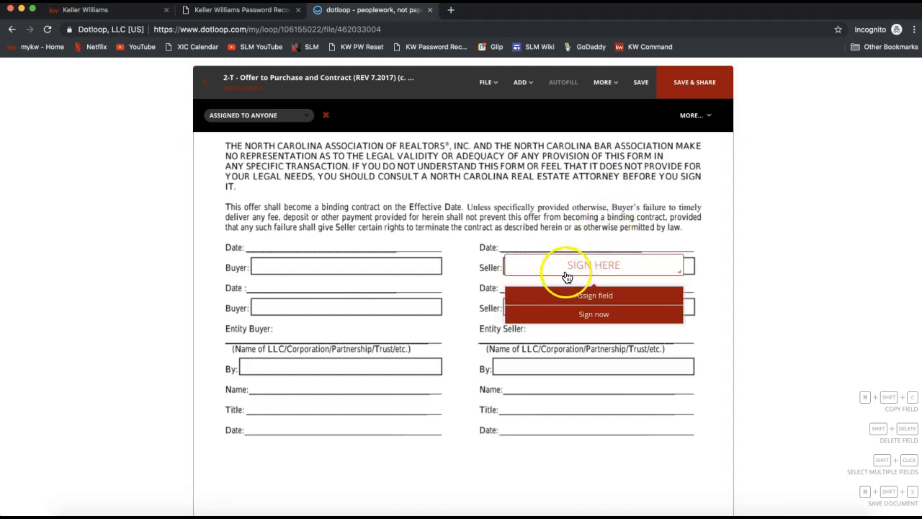
{"action": "left_click", "coordinate": [573, 303]}
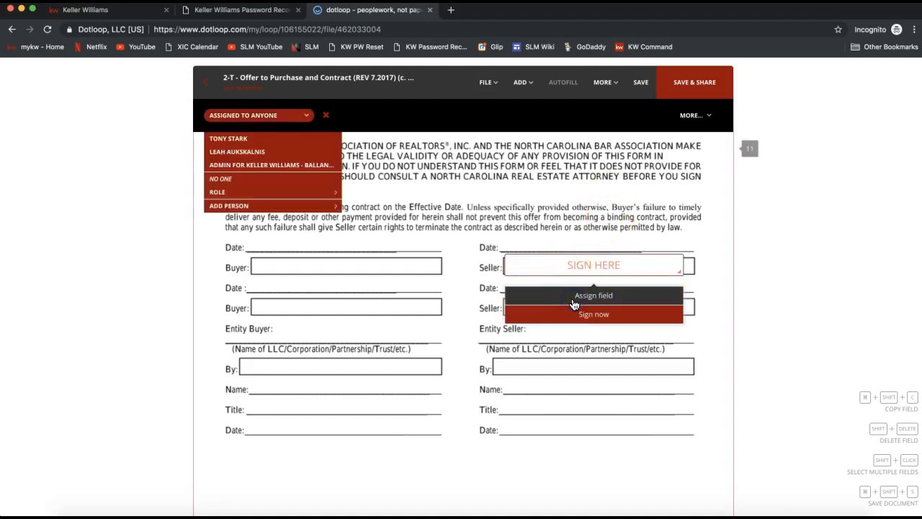
{"action": "left_click", "coordinate": [238, 139]}
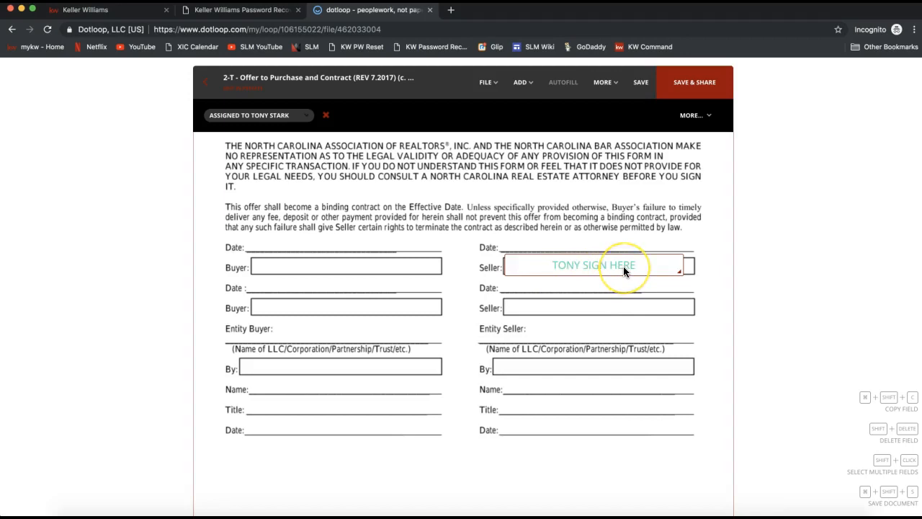
Place an initials field over the opening paragraph of page 11 and remove it again.
{"action": "left_click", "coordinate": [520, 82]}
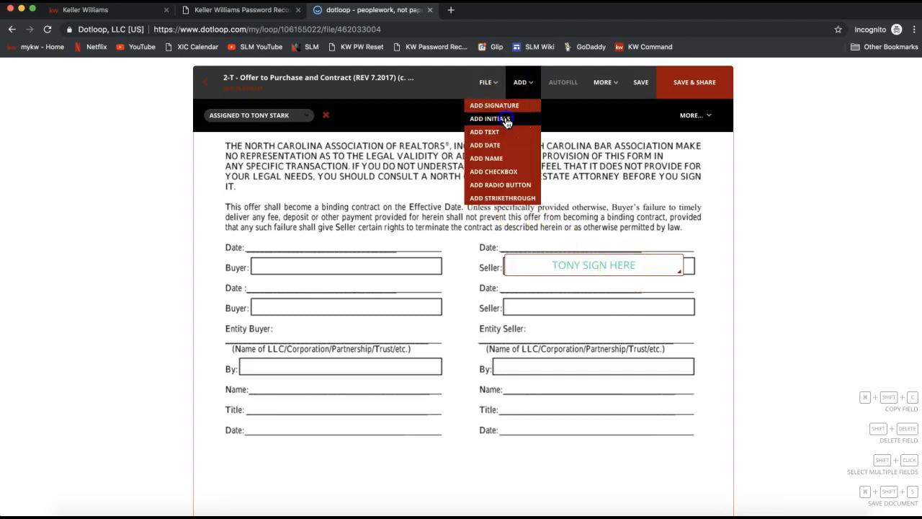
{"action": "left_click", "coordinate": [506, 118]}
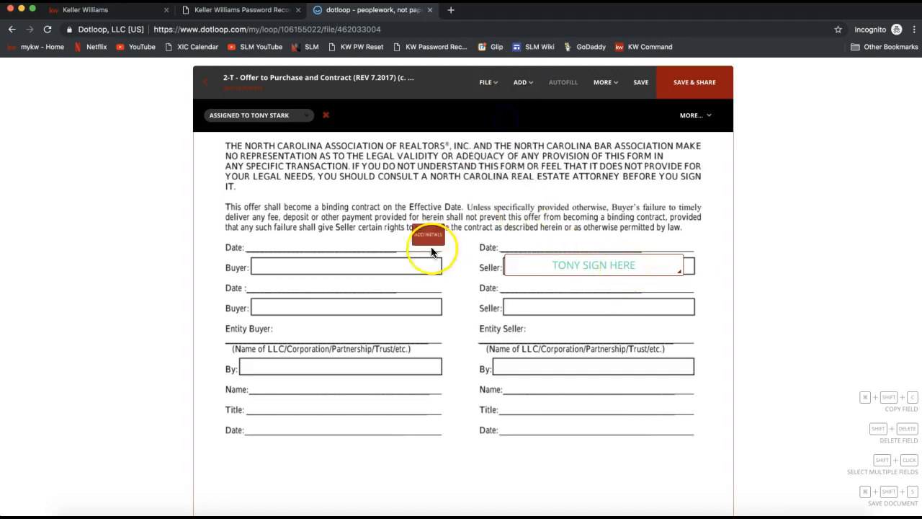
{"action": "left_click", "coordinate": [488, 177]}
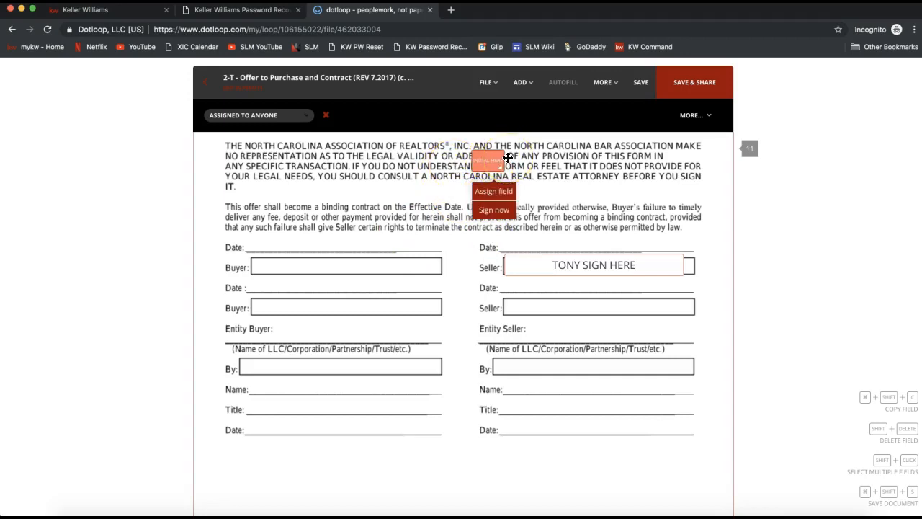
{"action": "left_click", "coordinate": [486, 165]}
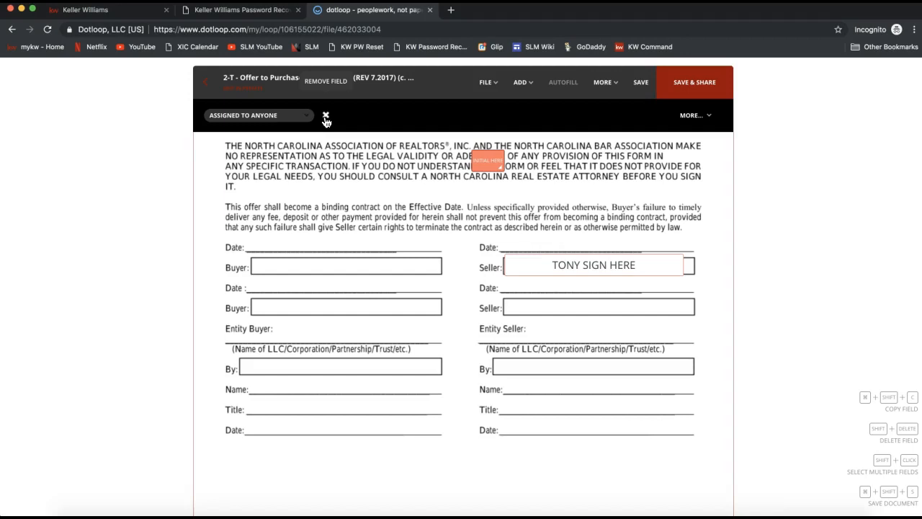
{"action": "left_click", "coordinate": [326, 116]}
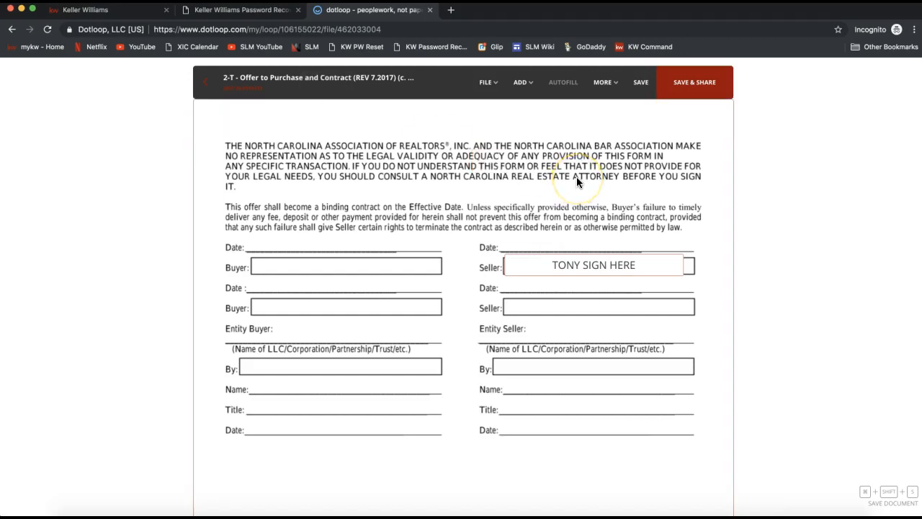
Place a text field on the Name line of the Entity Seller block on page 11.
{"action": "left_click", "coordinate": [526, 87]}
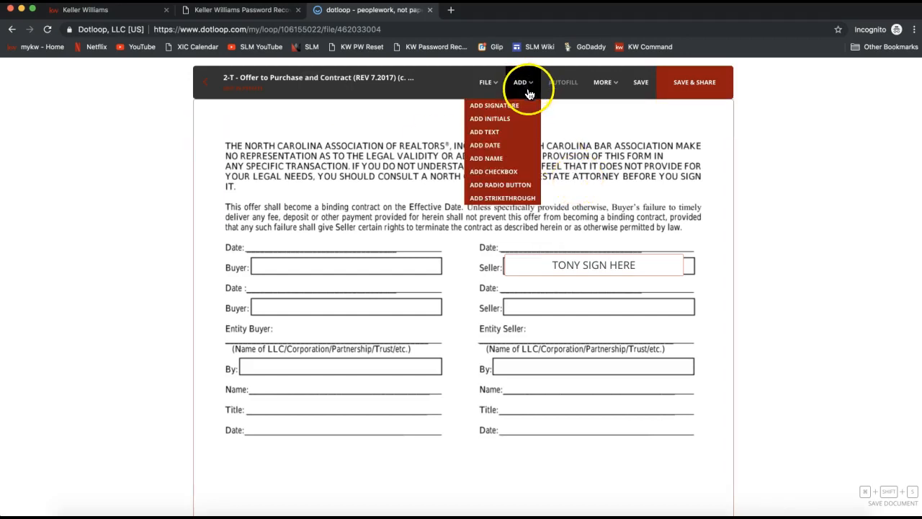
{"action": "left_click", "coordinate": [508, 135]}
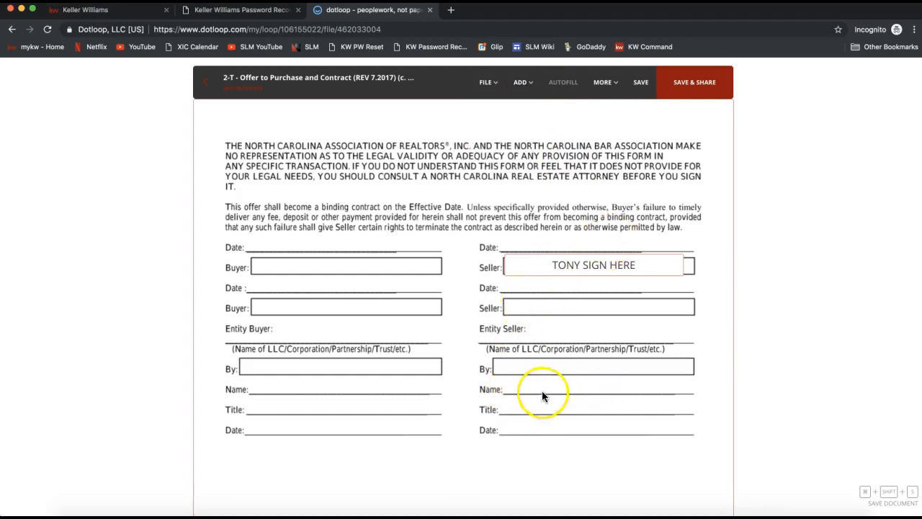
{"action": "left_click", "coordinate": [520, 92]}
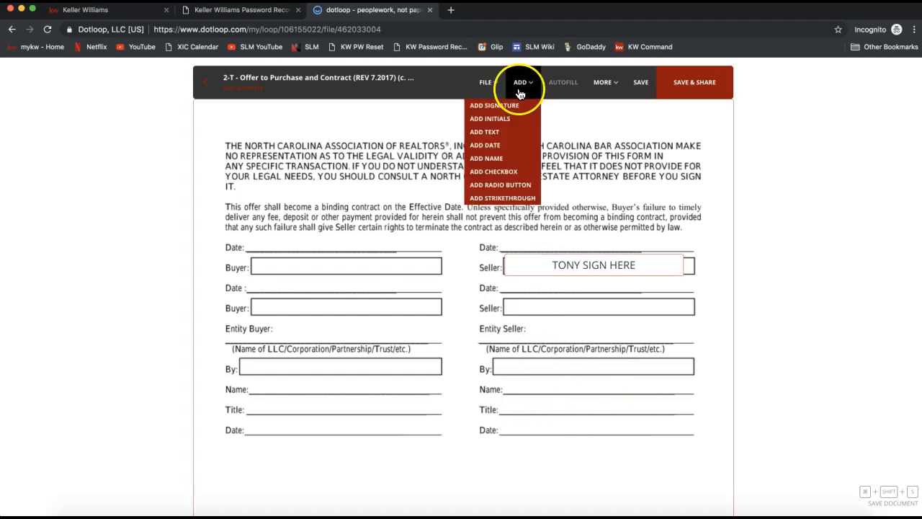
{"action": "left_click", "coordinate": [502, 136]}
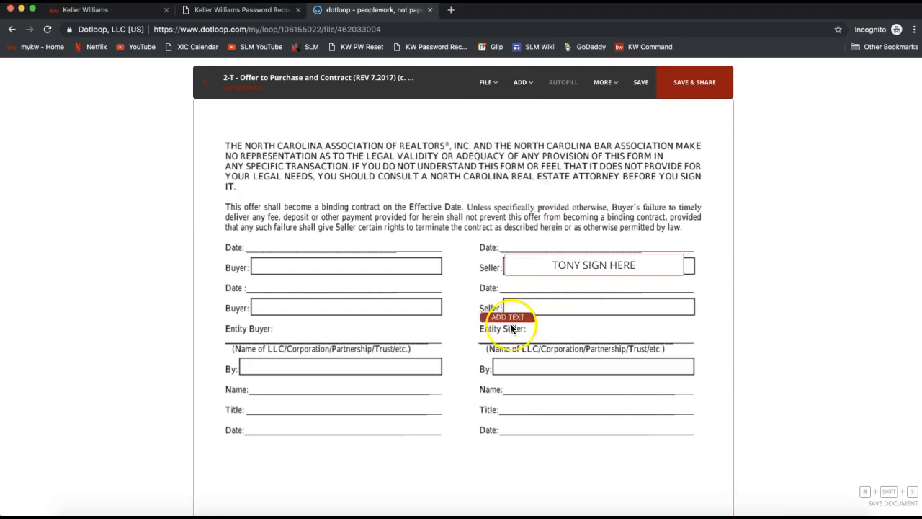
{"action": "left_click", "coordinate": [532, 396]}
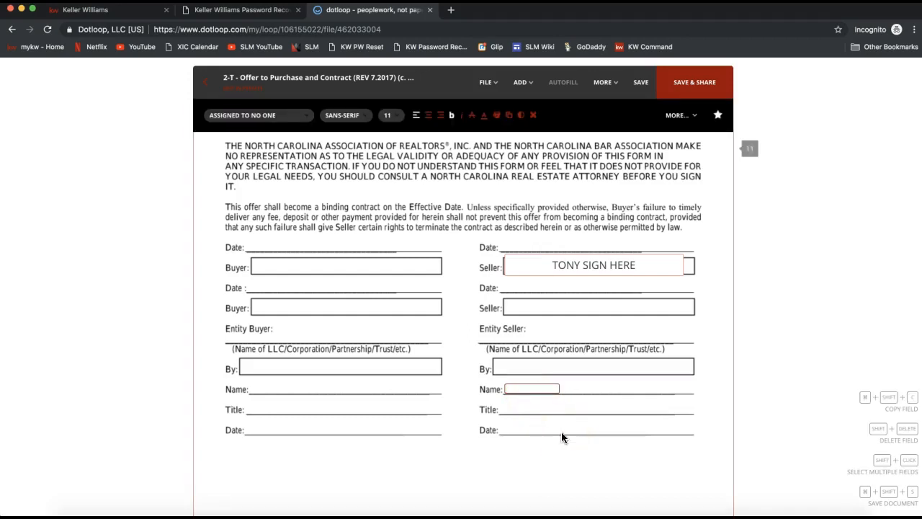
Widen the text field on the Entity Seller's Name line to span the whole line and enter the seller's full name.
{"action": "left_click", "coordinate": [520, 396]}
{"action": "left_click", "coordinate": [544, 388]}
{"action": "left_click", "coordinate": [519, 388]}
{"action": "scroll", "coordinate": [555, 389], "scroll_direction": "up", "scroll_amount": 1}
{"action": "left_click_drag", "start_coordinate": [555, 388], "coordinate": [695, 391]}
{"action": "left_click", "coordinate": [549, 394]}
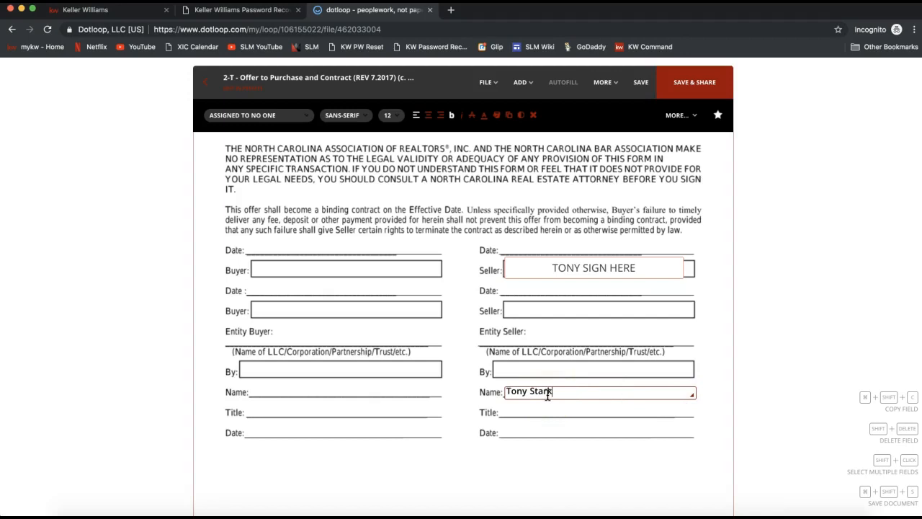
{"action": "left_click", "coordinate": [534, 392]}
{"action": "left_click", "coordinate": [513, 424]}
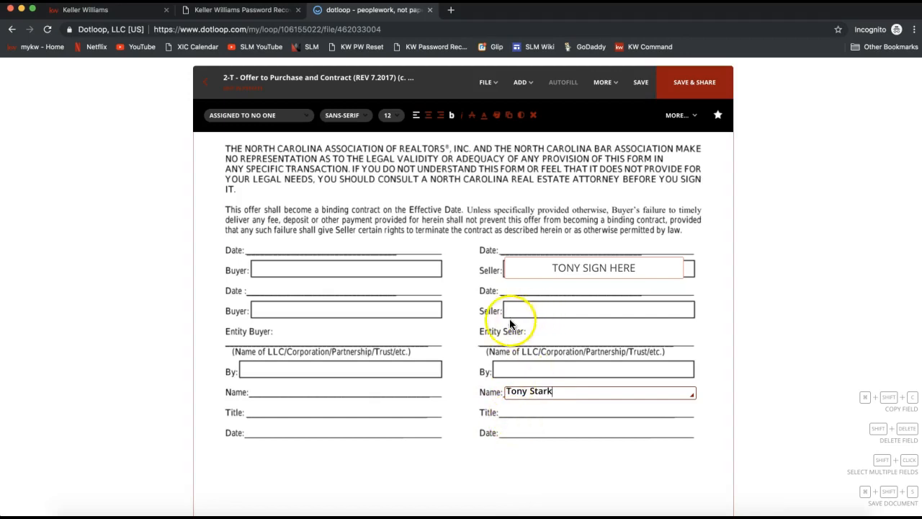
Place a date field on the Date line below the first Seller signature box and set it to 04/29/2019.
{"action": "left_click", "coordinate": [525, 88]}
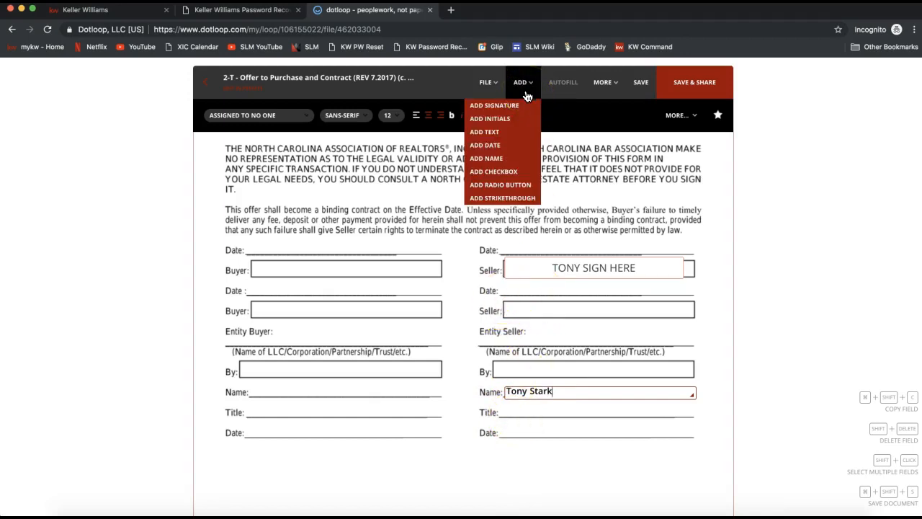
{"action": "left_click", "coordinate": [500, 144]}
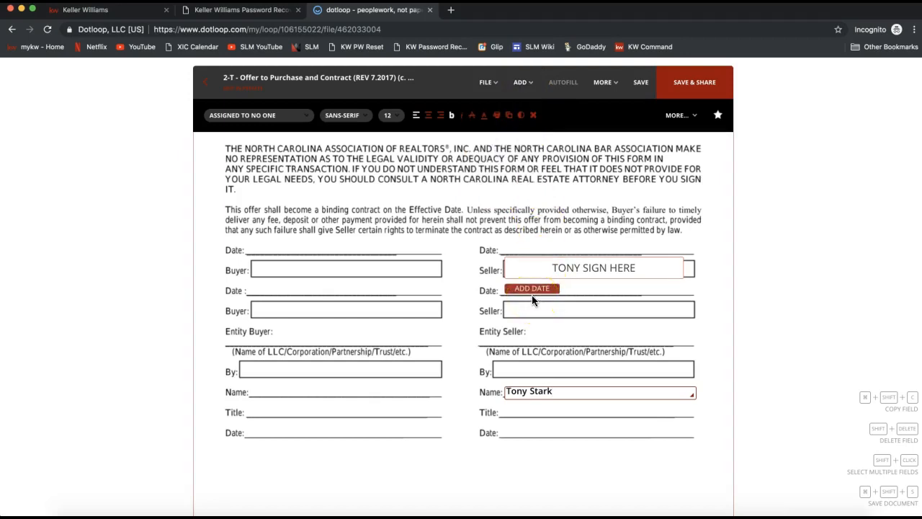
{"action": "left_click", "coordinate": [532, 295]}
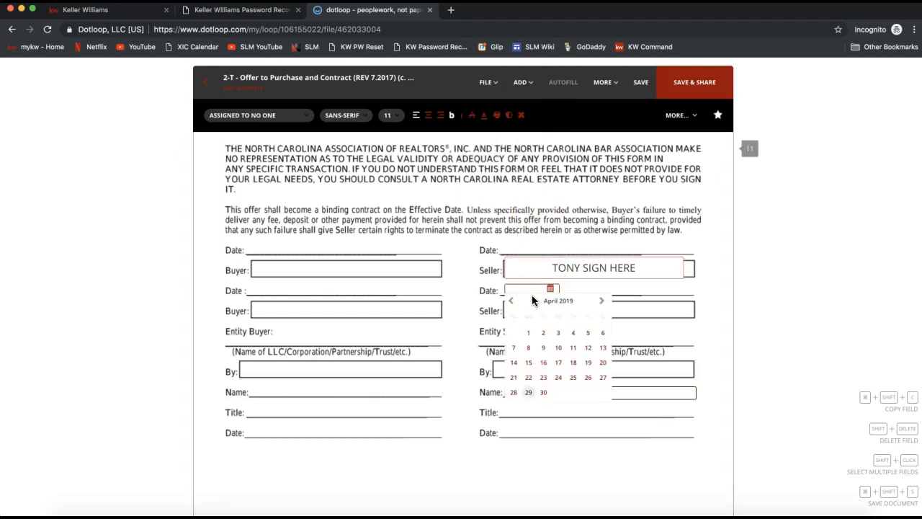
{"action": "left_click", "coordinate": [527, 395]}
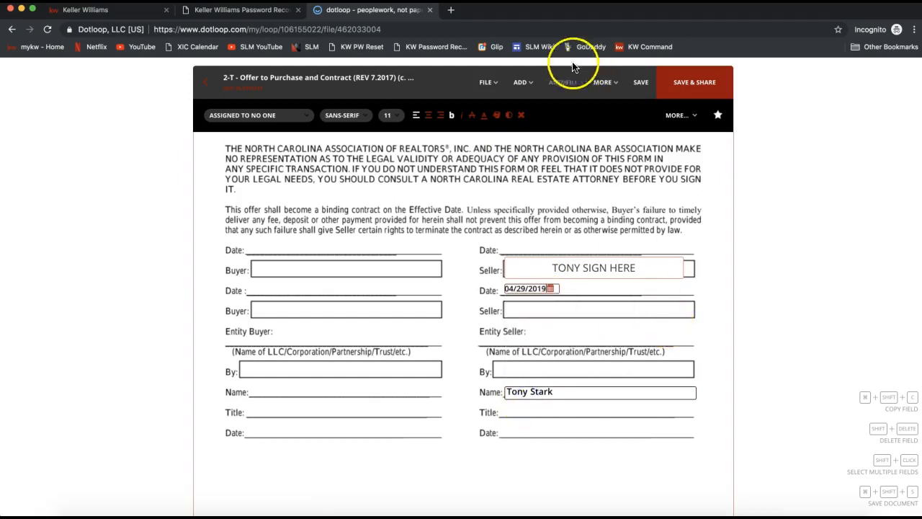
Save the contract and open its sharing options.
{"action": "mouse_move", "coordinate": [522, 85]}
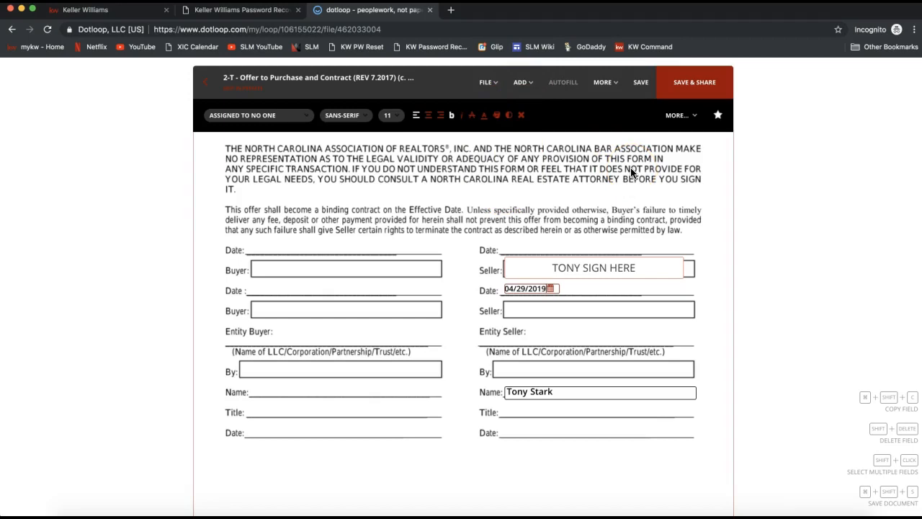
{"action": "left_click", "coordinate": [575, 276]}
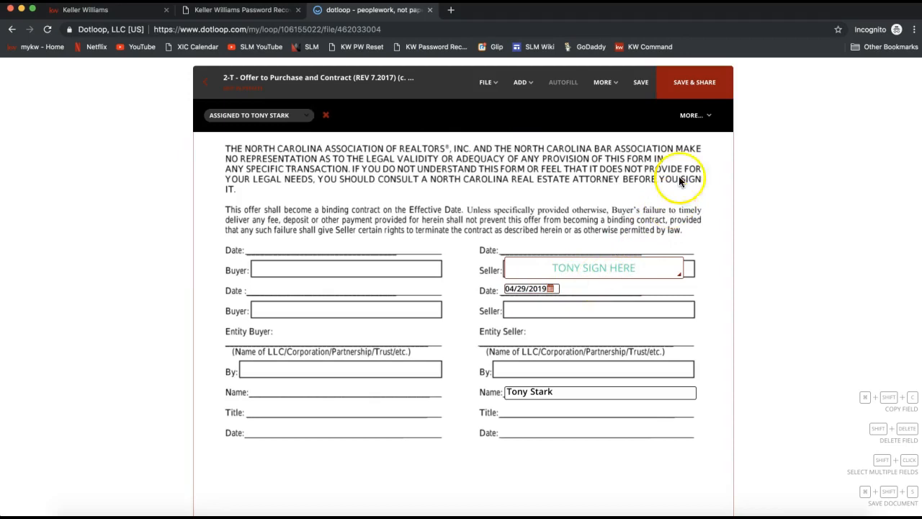
{"action": "left_click", "coordinate": [697, 94]}
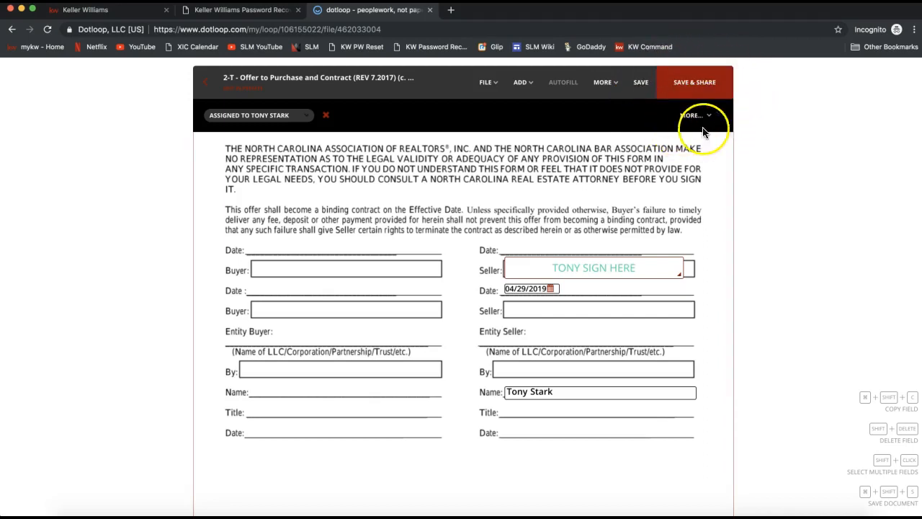
{"action": "left_click", "coordinate": [718, 95]}
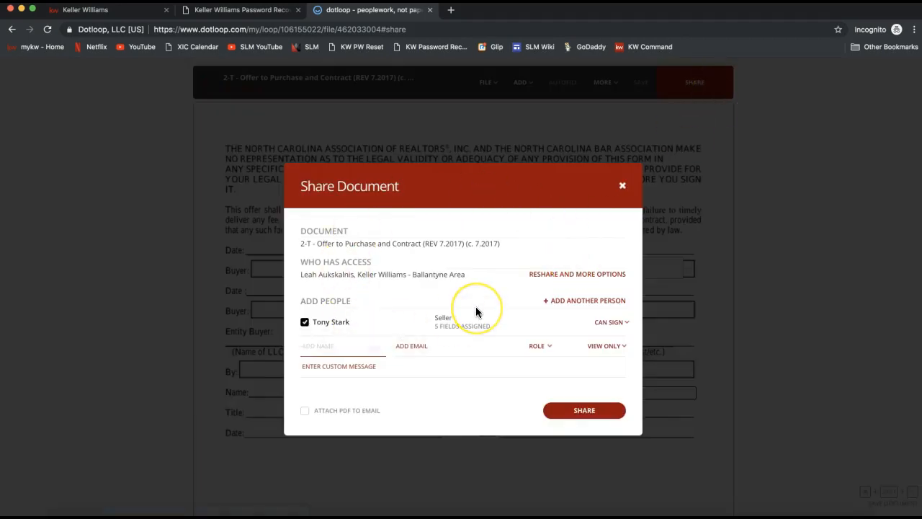
Review the document, access and assigned-field details, and share the contract with the seller, who has signing permission.
{"action": "left_click_drag", "start_coordinate": [302, 186], "coordinate": [408, 192]}
{"action": "left_click_drag", "start_coordinate": [300, 244], "coordinate": [499, 242]}
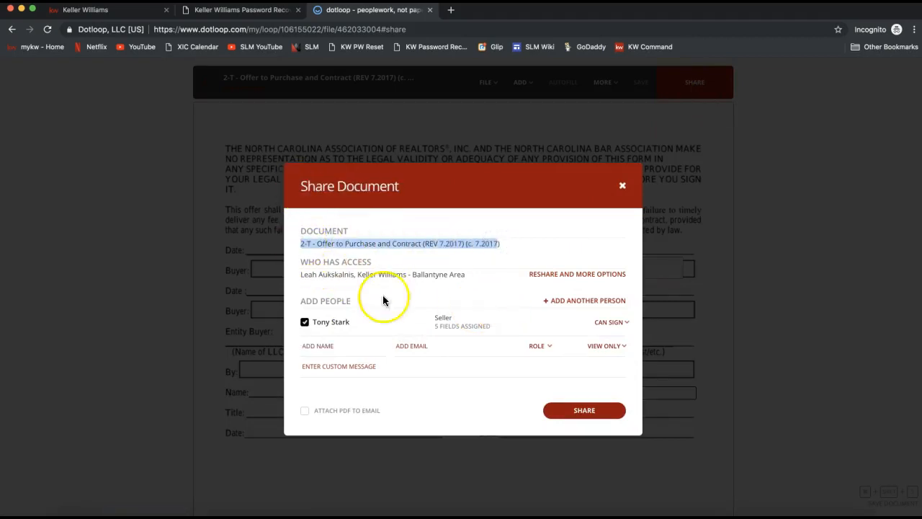
{"action": "triple_click", "coordinate": [301, 275]}
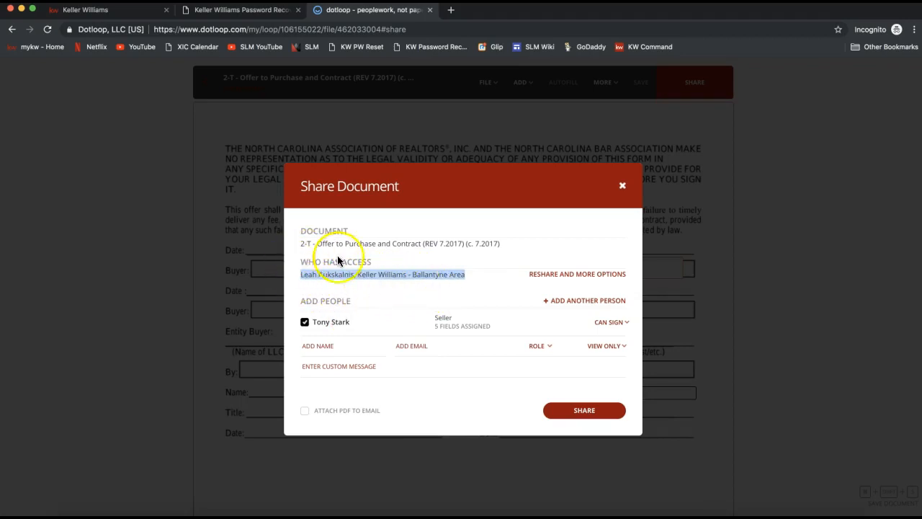
{"action": "left_click_drag", "start_coordinate": [298, 302], "coordinate": [350, 304]}
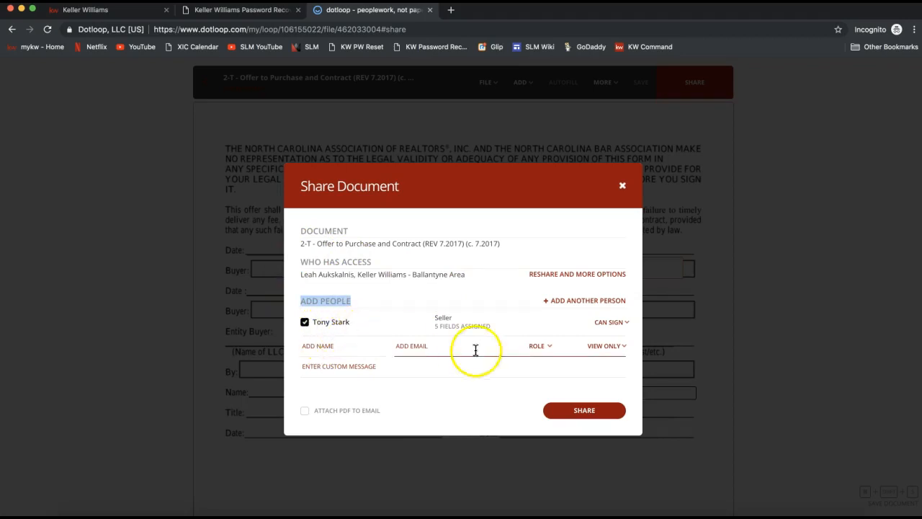
{"action": "left_click_drag", "start_coordinate": [434, 325], "coordinate": [497, 329]}
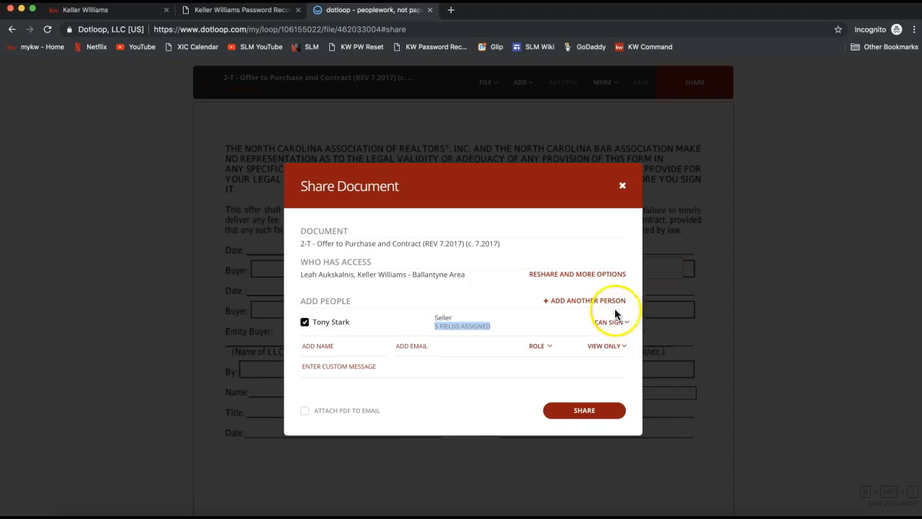
{"action": "left_click", "coordinate": [580, 411]}
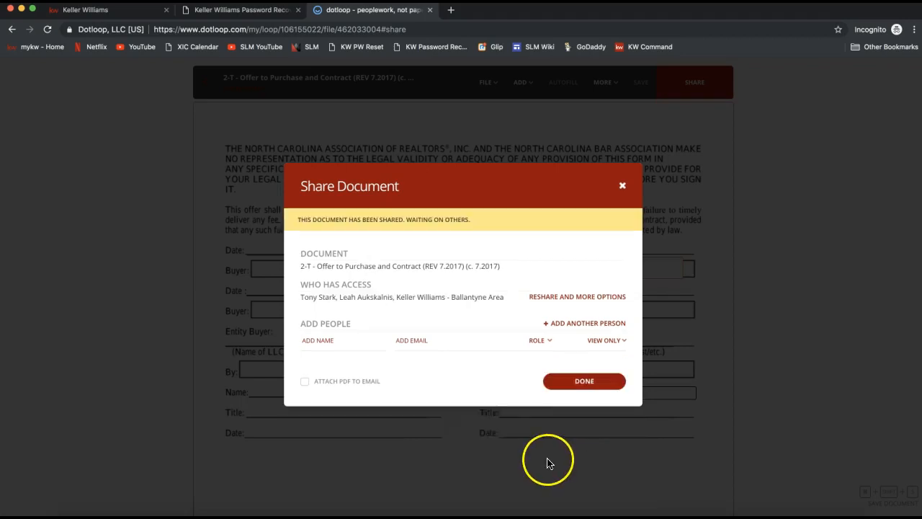
{"action": "left_click_drag", "start_coordinate": [300, 218], "coordinate": [472, 220]}
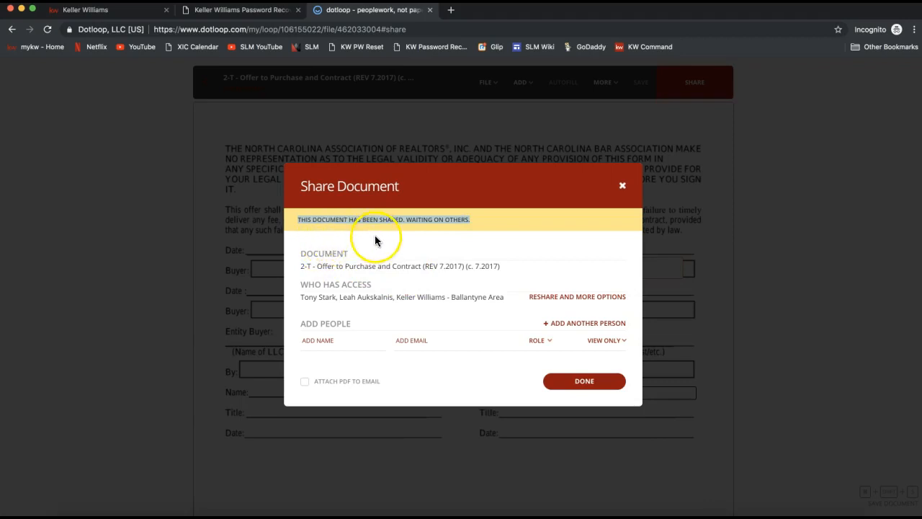